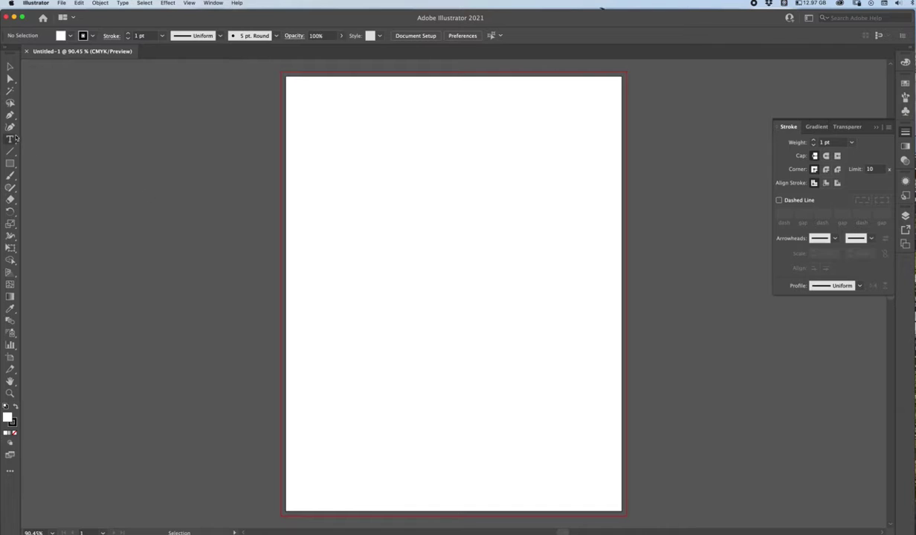
pyautogui.click(11, 188)
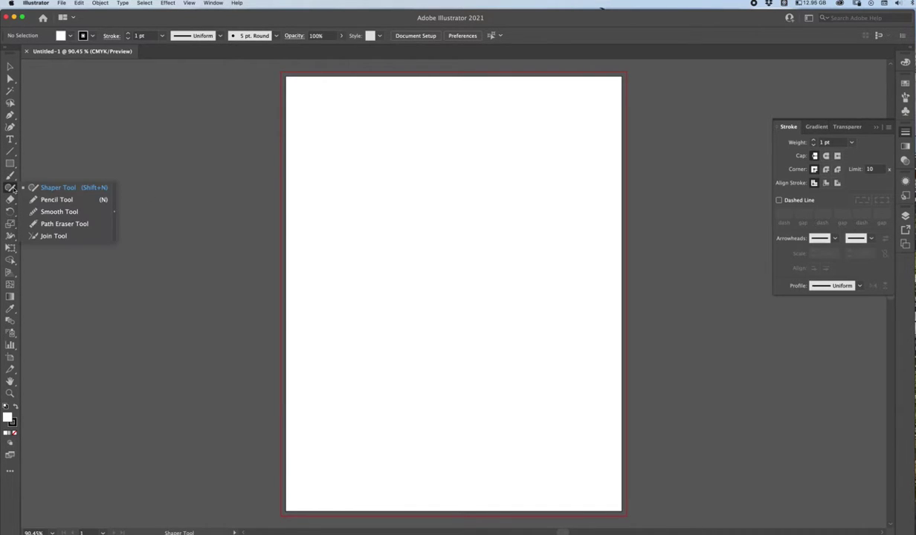
pyautogui.click(54, 200)
pyautogui.press('v')
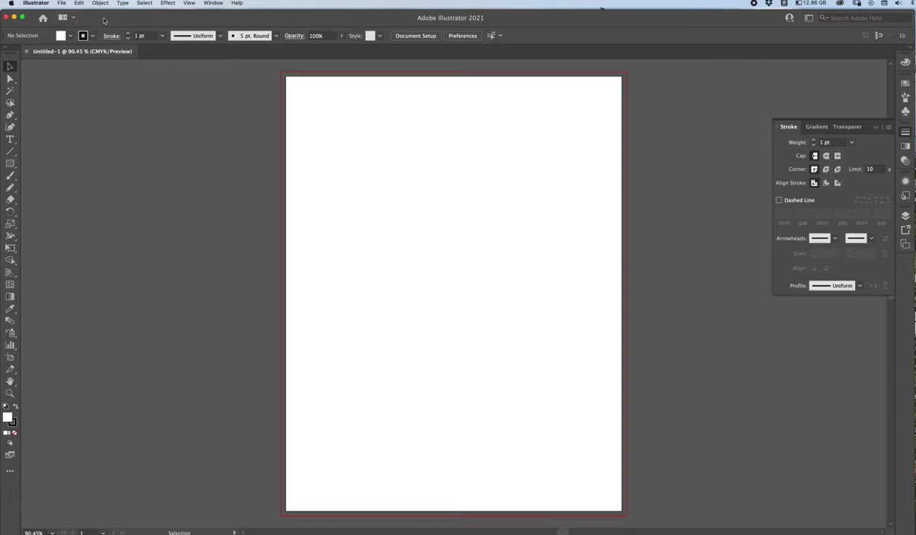
# Place IMG_0071.jpeg from the Desktop as a linked image about 7.75 × 10.34 in and nudge it toward the artboard's centre.
pyautogui.click(62, 4)
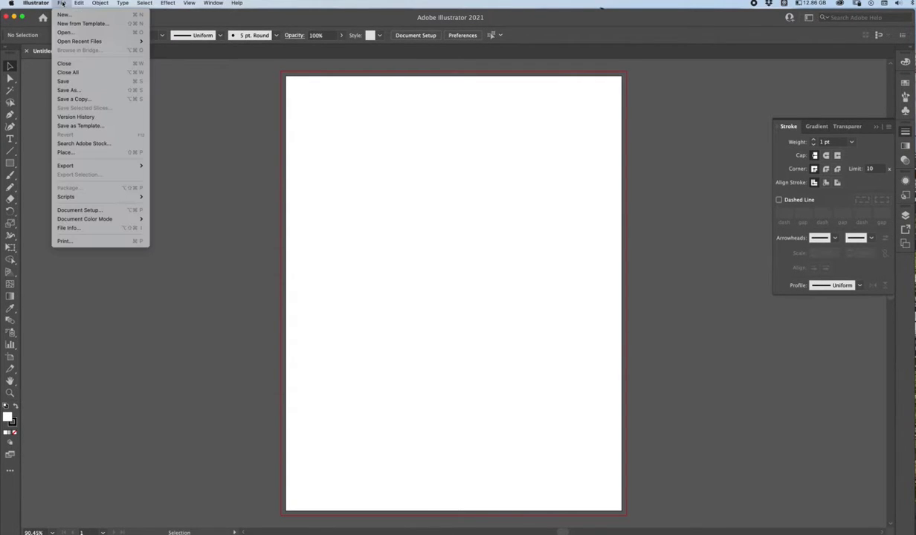
pyautogui.click(71, 153)
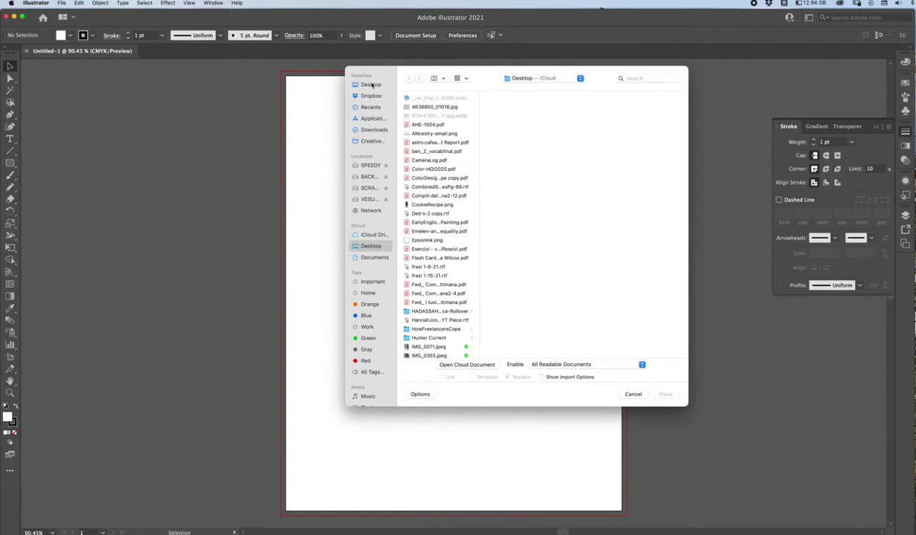
pyautogui.click(370, 85)
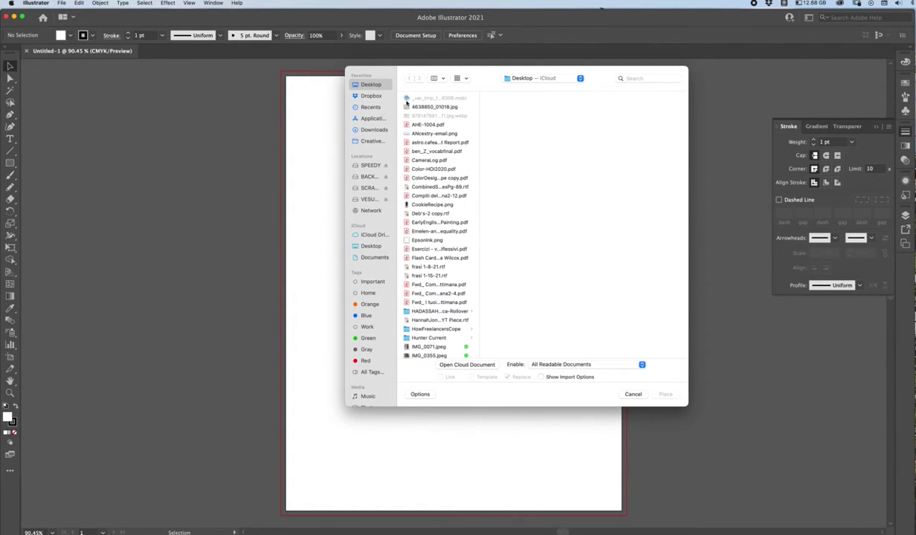
pyautogui.click(428, 347)
pyautogui.press('Return')
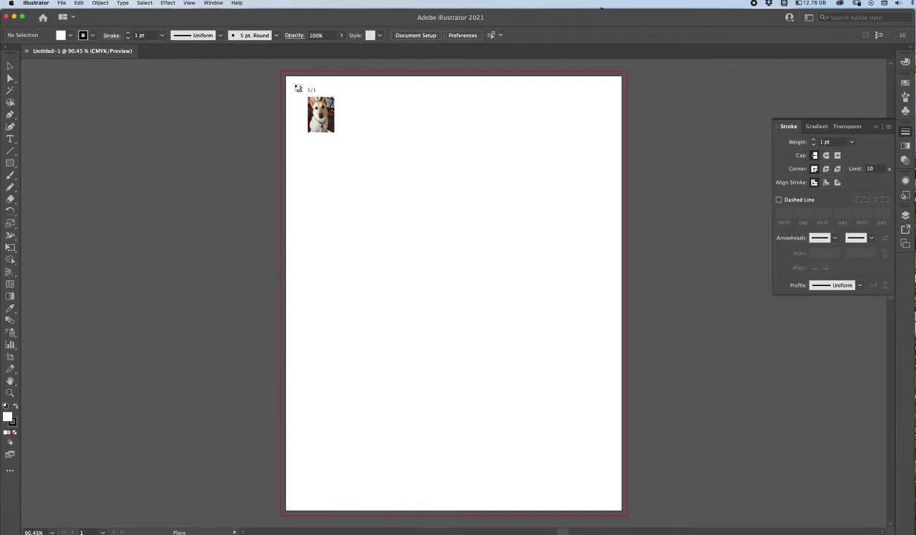
pyautogui.moveTo(295, 86); pyautogui.dragTo(608, 494)
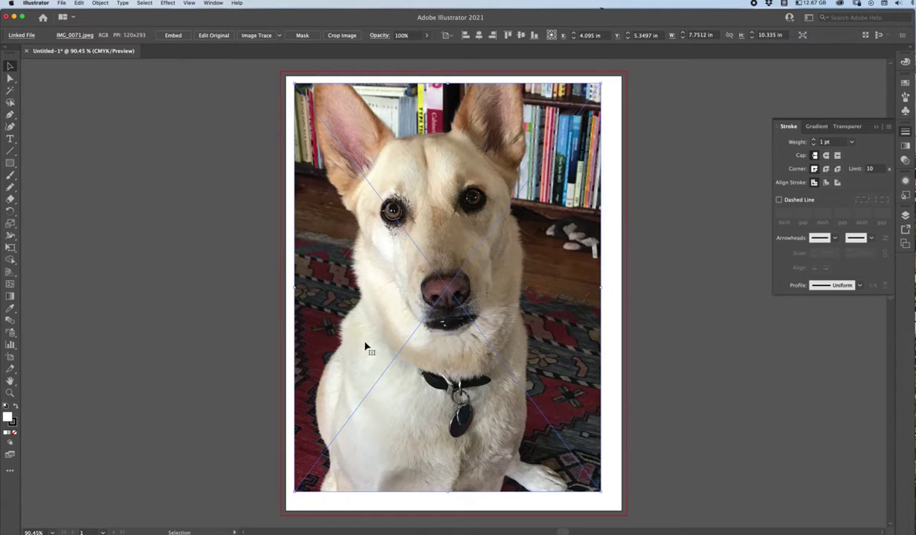
pyautogui.moveTo(418, 186); pyautogui.dragTo(423, 191)
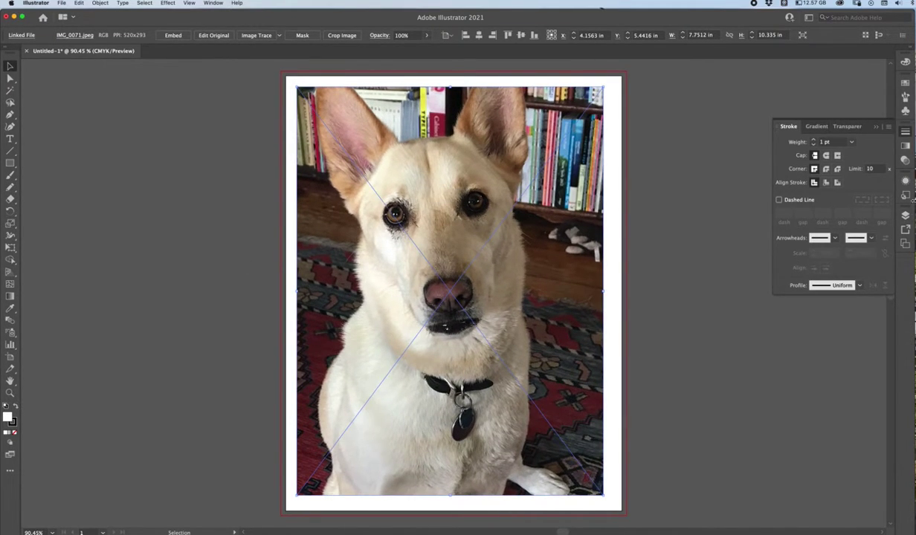
# Lock Layer 1, which holds the placed dog photo.
pyautogui.click(904, 215)
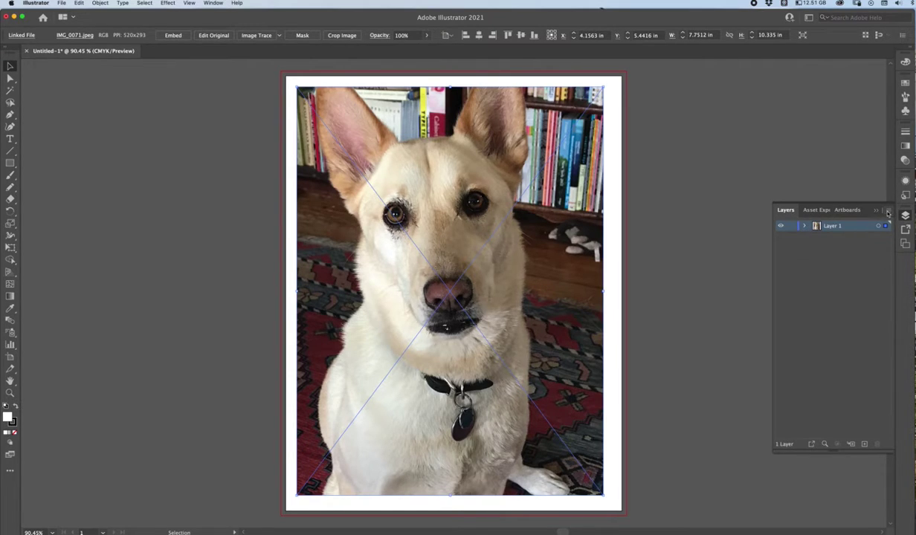
pyautogui.click(792, 226)
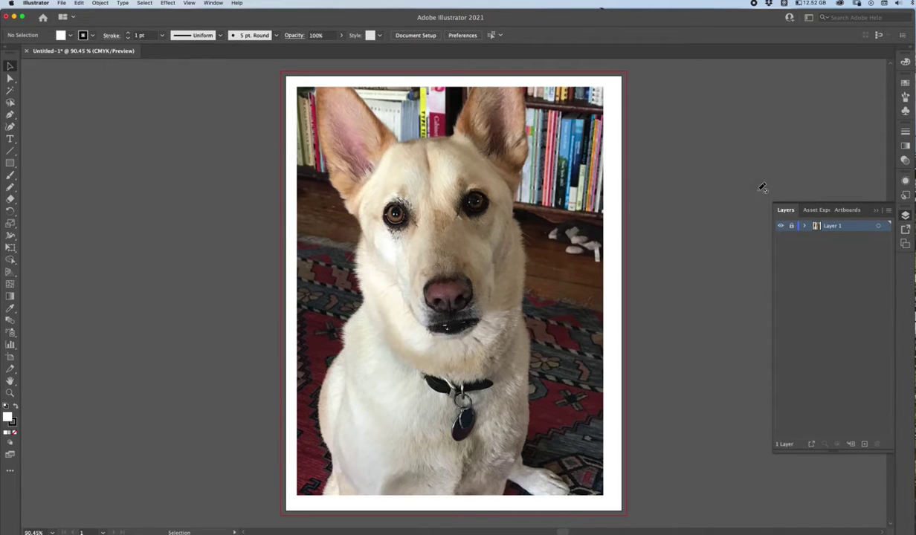
pyautogui.click(792, 226)
pyautogui.click(365, 235)
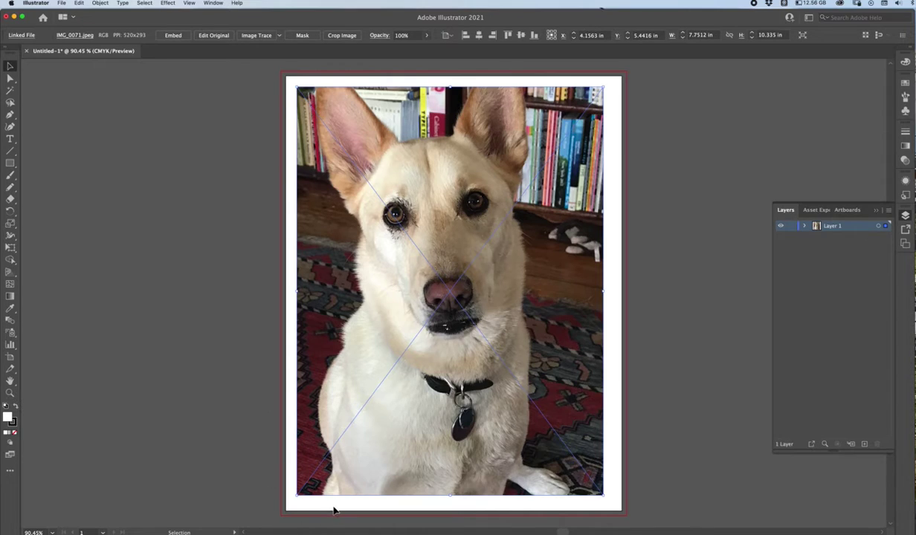
pyautogui.click(791, 226)
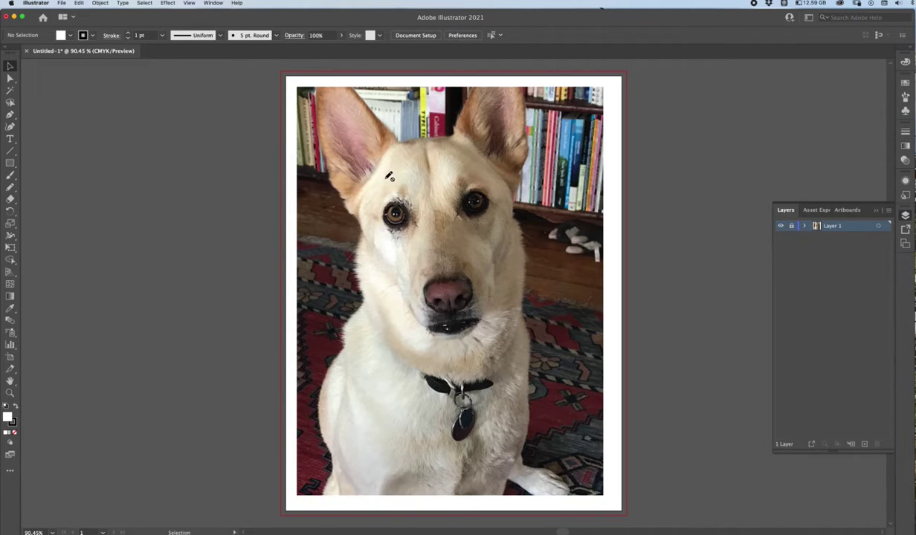
# Create a new layer named Drawing above the photo layer.
pyautogui.click(887, 212)
pyautogui.click(901, 219)
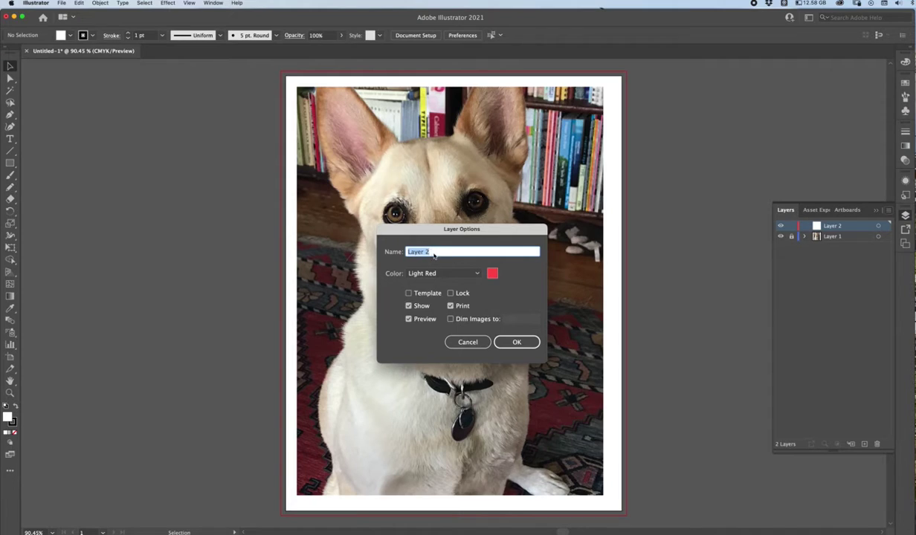
pyautogui.write('Drawing')
pyautogui.press('Return')
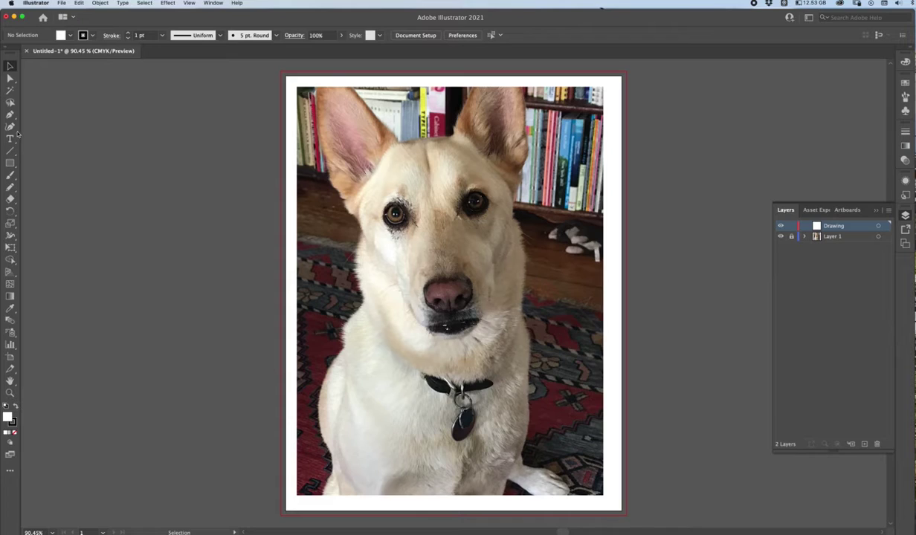
# Activate the Pencil tool with no fill and a magenta stroke colour.
pyautogui.click(11, 187)
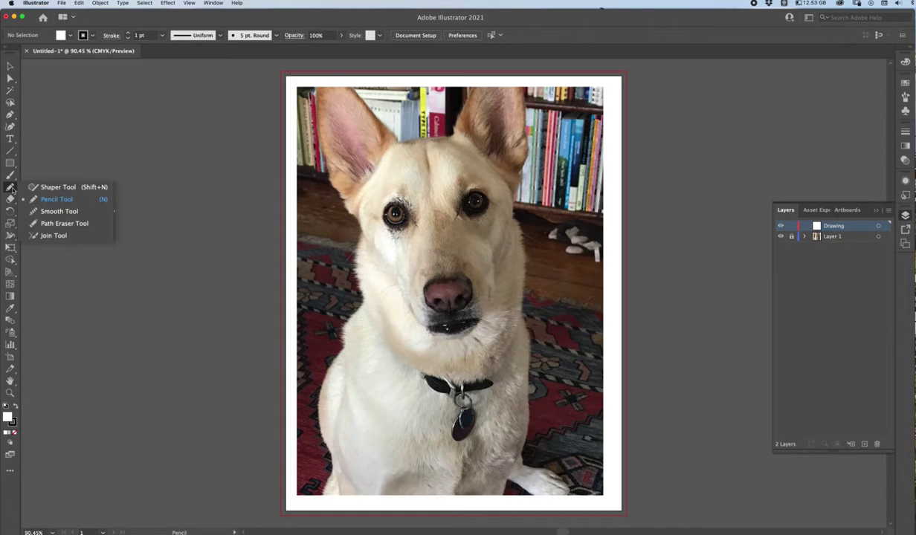
pyautogui.click(49, 198)
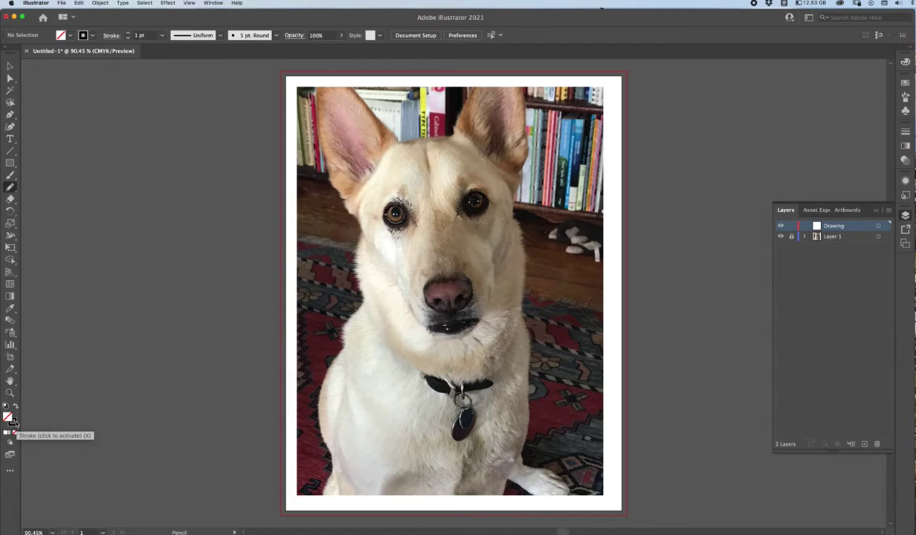
pyautogui.click(13, 421)
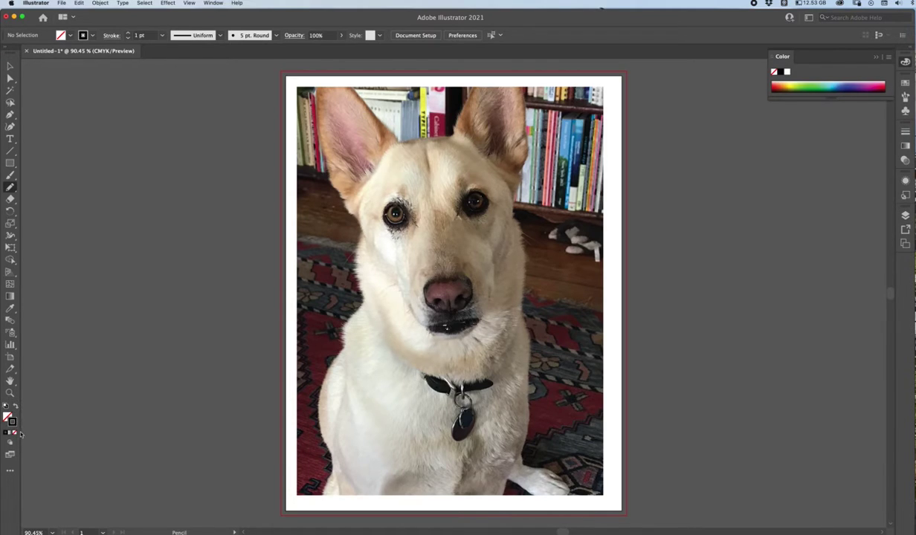
pyautogui.click(878, 84)
# Set the stroke to 2 pt weight with round caps and round corner joins.
pyautogui.click(906, 133)
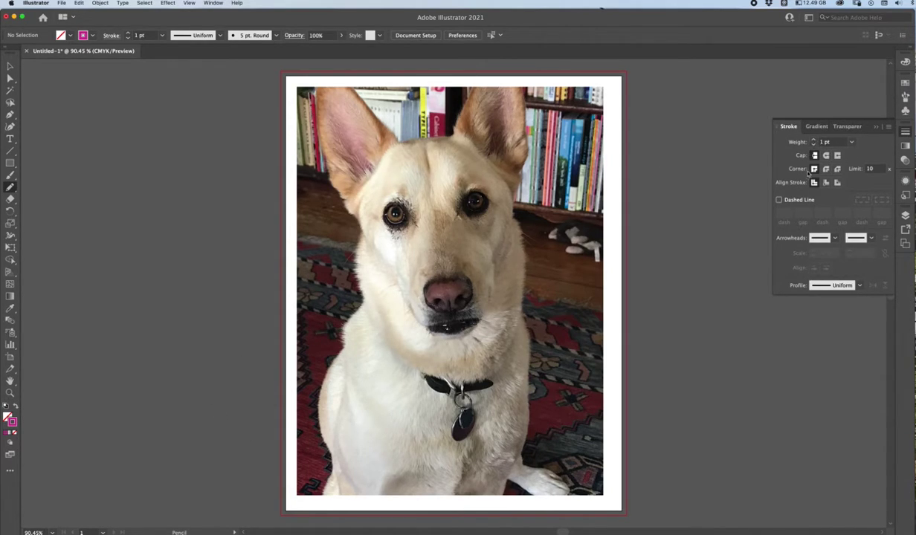
pyautogui.click(852, 144)
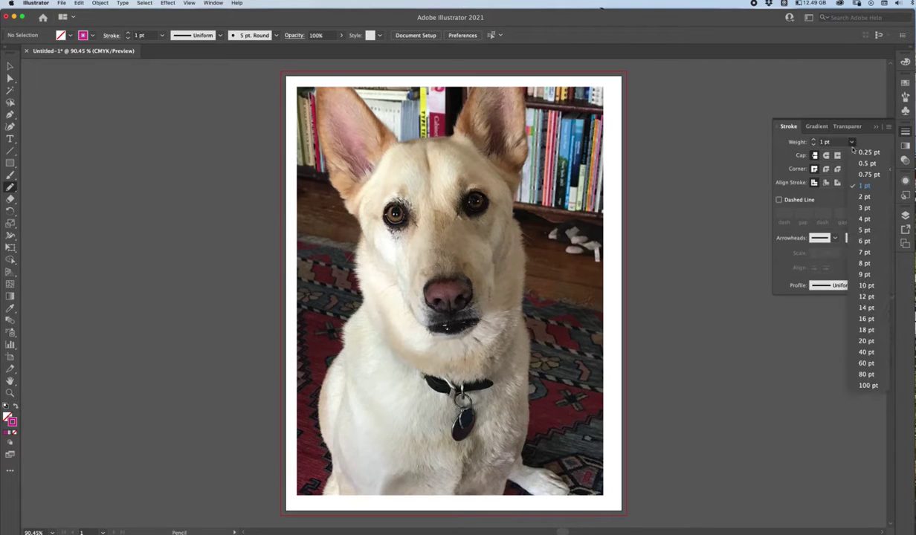
pyautogui.click(831, 200)
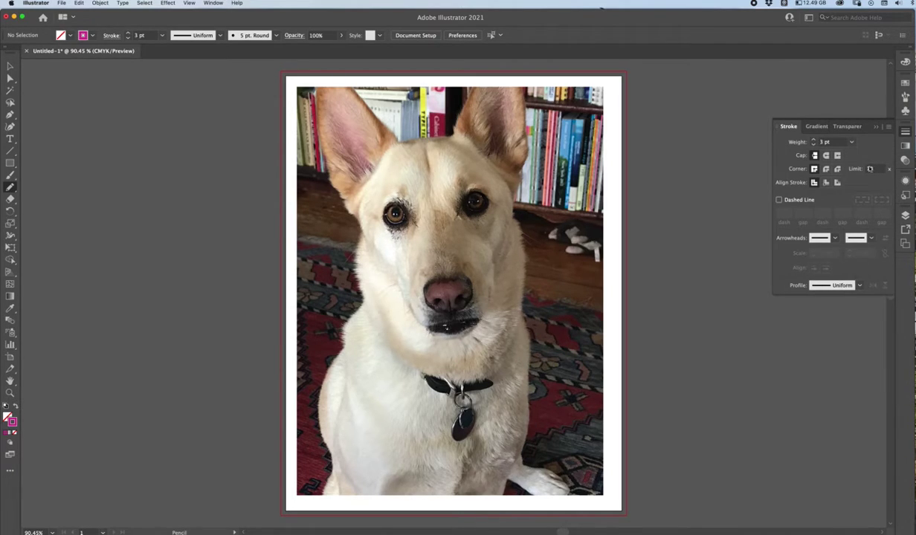
pyautogui.click(851, 142)
pyautogui.click(831, 157)
pyautogui.click(825, 156)
pyautogui.click(826, 168)
# Trace the dog's left outline with the Pencil tool from below the shoulder to the photo's bottom edge, about 3.76 in tall.
pyautogui.press('super')
pyautogui.press('super+equal')
pyautogui.press('super+equal')
pyautogui.press('super+equal')
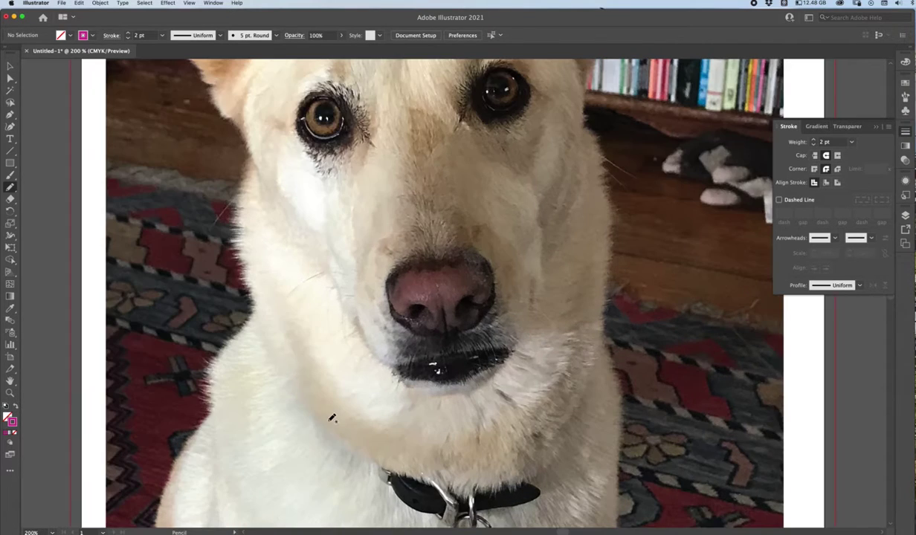
pyautogui.moveTo(297, 418); pyautogui.dragTo(369, 183)
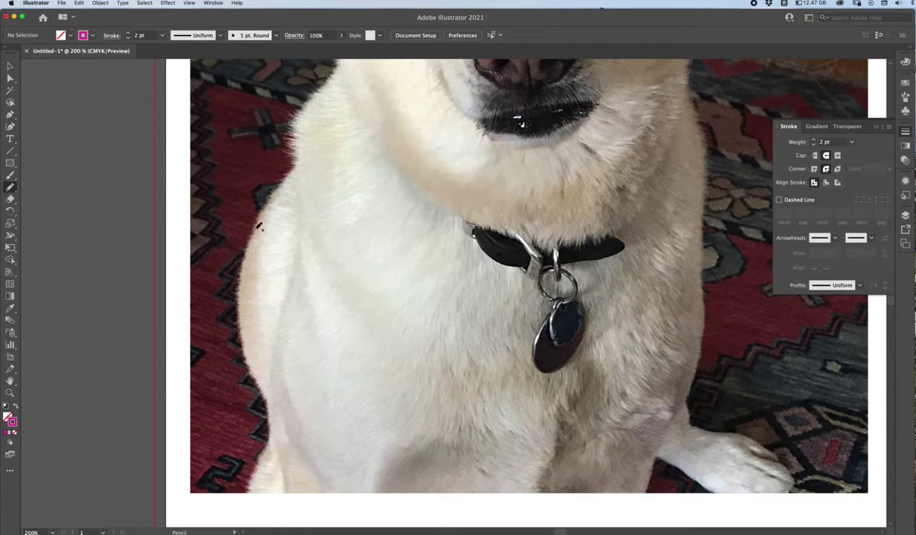
pyautogui.moveTo(290, 173); pyautogui.dragTo(261, 476)
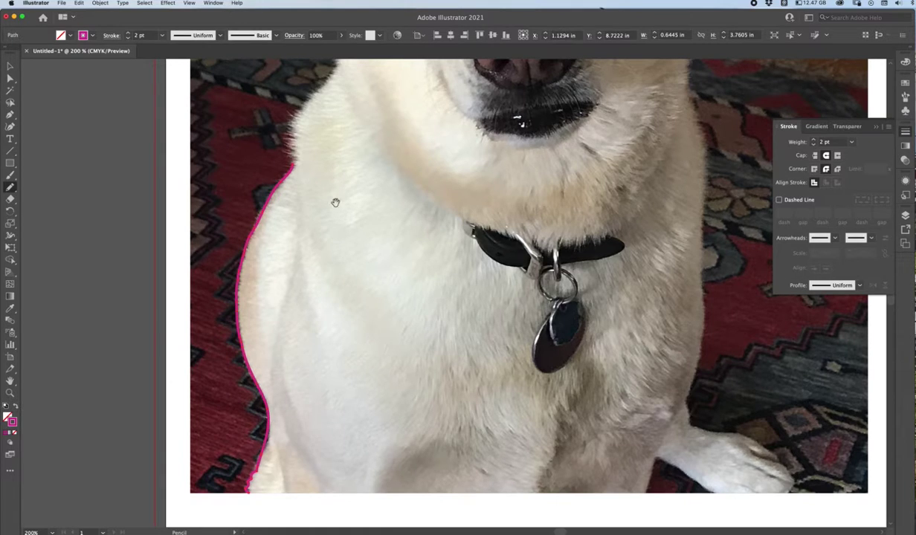
pyautogui.scroll(3, 342, 204)
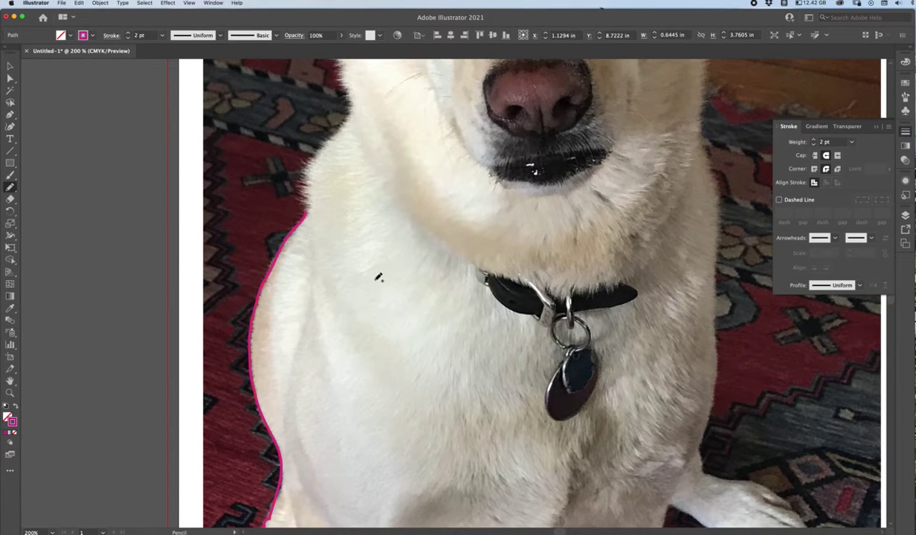
pyautogui.press('v')
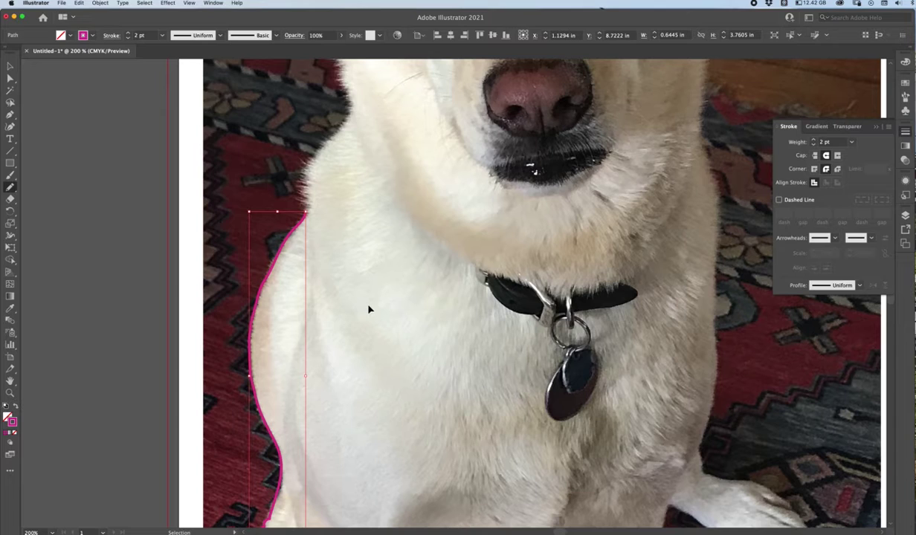
pyautogui.press('super+0')
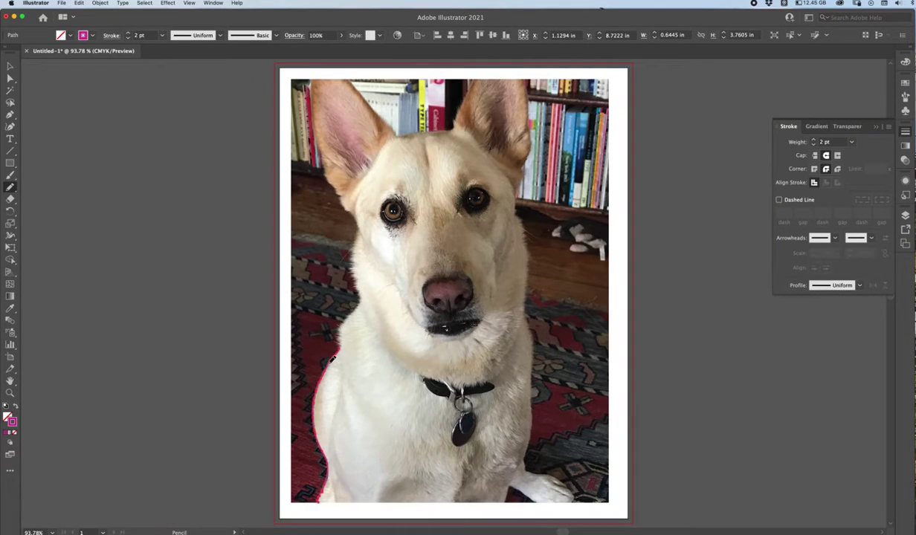
pyautogui.click(228, 394)
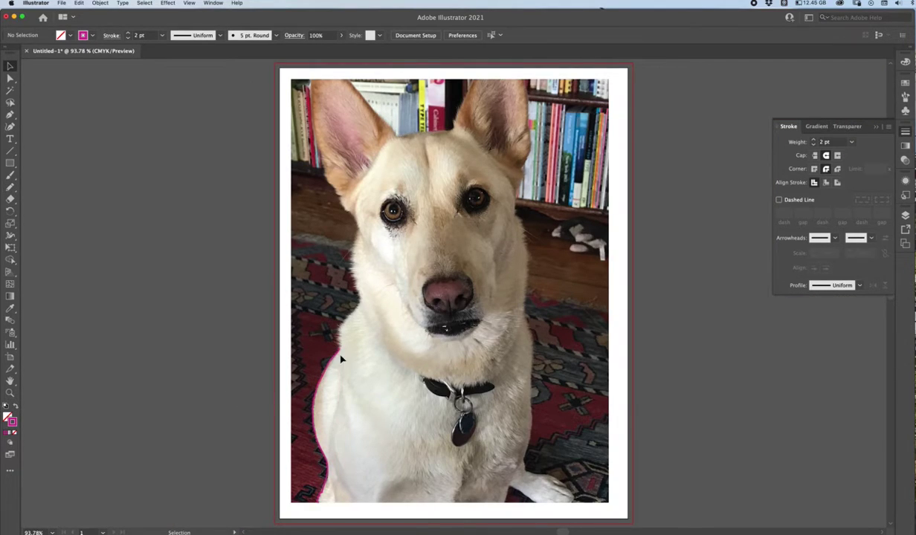
# Inspect the traced line along the dog's left side up close and undo it.
pyautogui.press('a')
pyautogui.press('super+equal')
pyautogui.press('super+equal')
pyautogui.press('super+equal')
pyautogui.press('super+equal')
pyautogui.moveTo(260, 454); pyautogui.dragTo(502, 127)
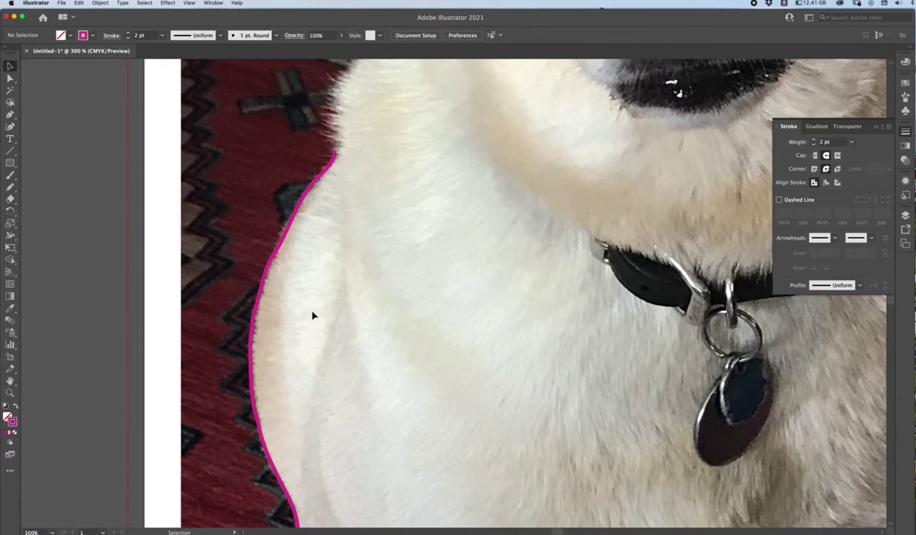
pyautogui.press('super+minus')
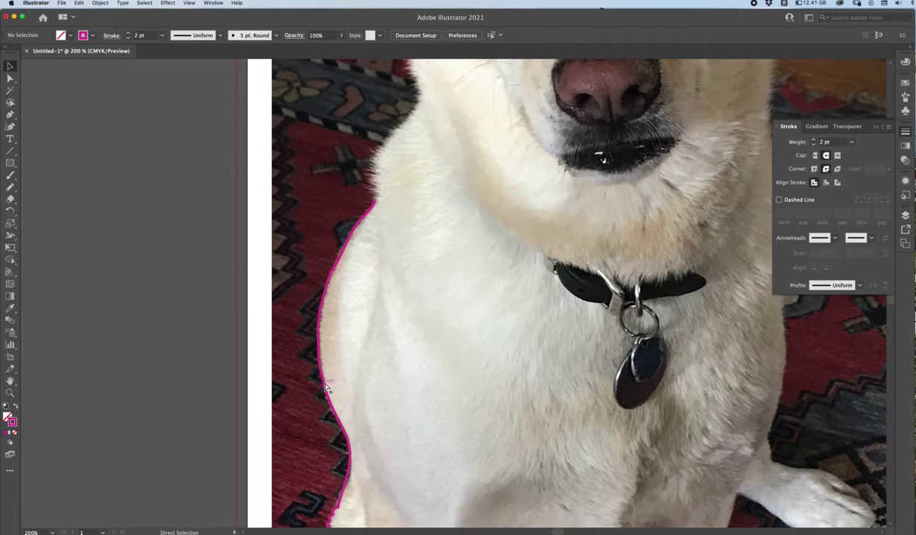
pyautogui.moveTo(379, 442); pyautogui.dragTo(396, 331)
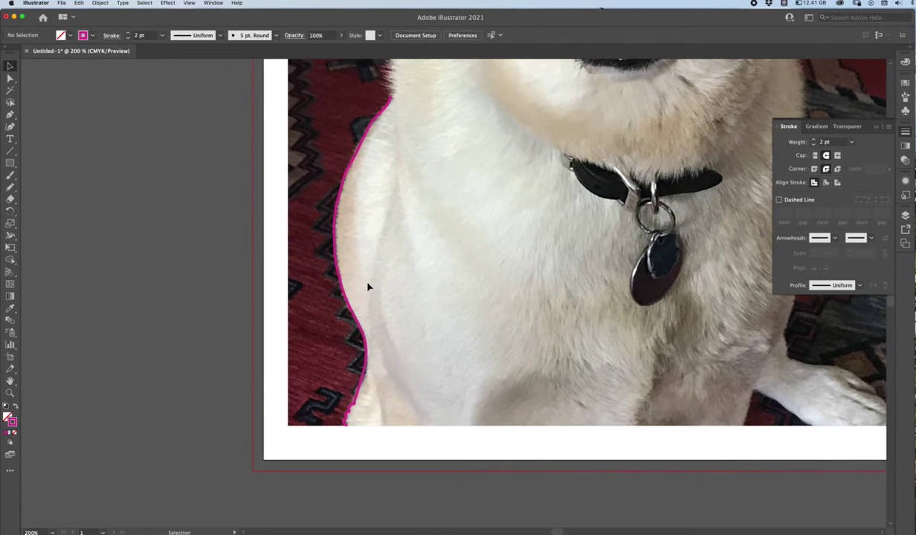
pyautogui.press('super+z')
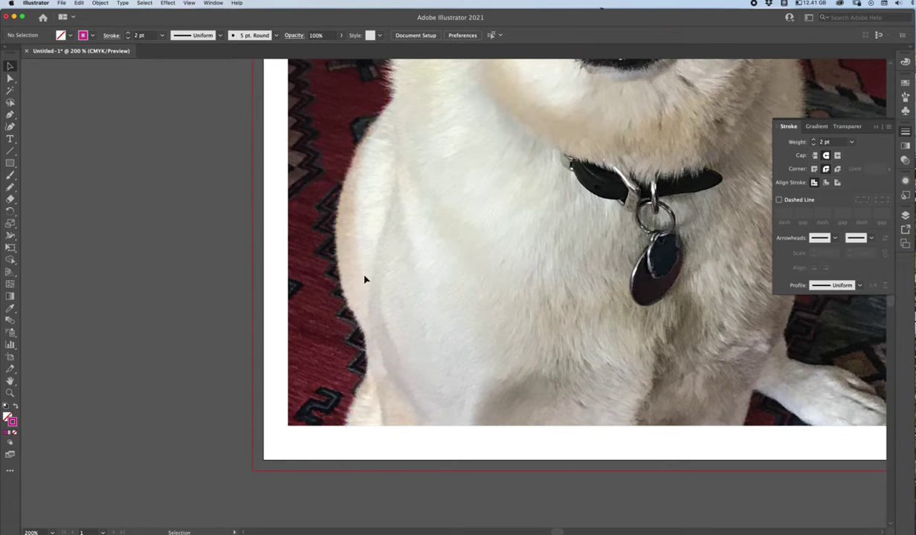
# Trace the dog's lower left edge with the Pencil tool from the photo's bottom edge upward, about 1.58 in tall.
pyautogui.press('n')
pyautogui.press('super+equal')
pyautogui.press('super+equal')
pyautogui.press('super+equal')
pyautogui.moveTo(305, 408); pyautogui.dragTo(430, 87)
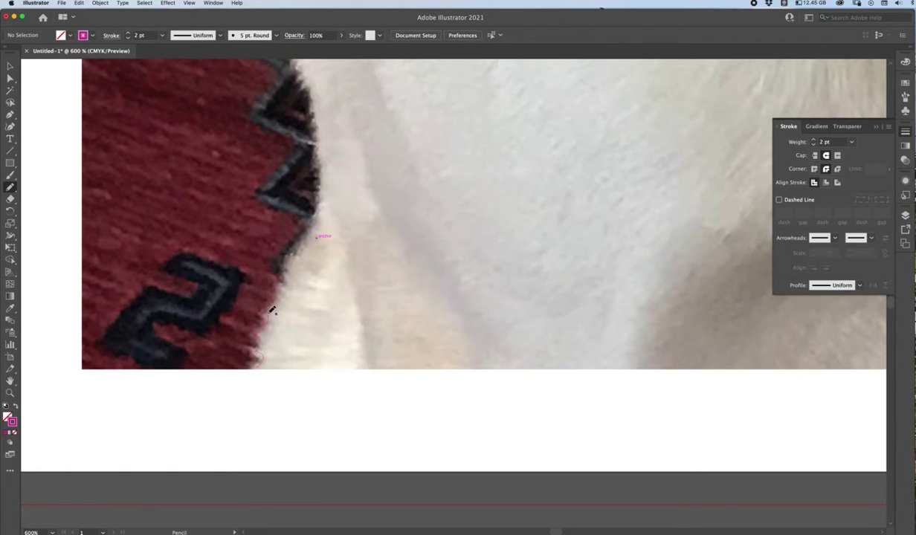
pyautogui.moveTo(295, 272)
pyautogui.mouseDown()
pyautogui.moveTo(292, 226)
pyautogui.moveTo(310, 199)
pyautogui.moveTo(314, 144)
pyautogui.moveTo(357, 273)
pyautogui.mouseUp()
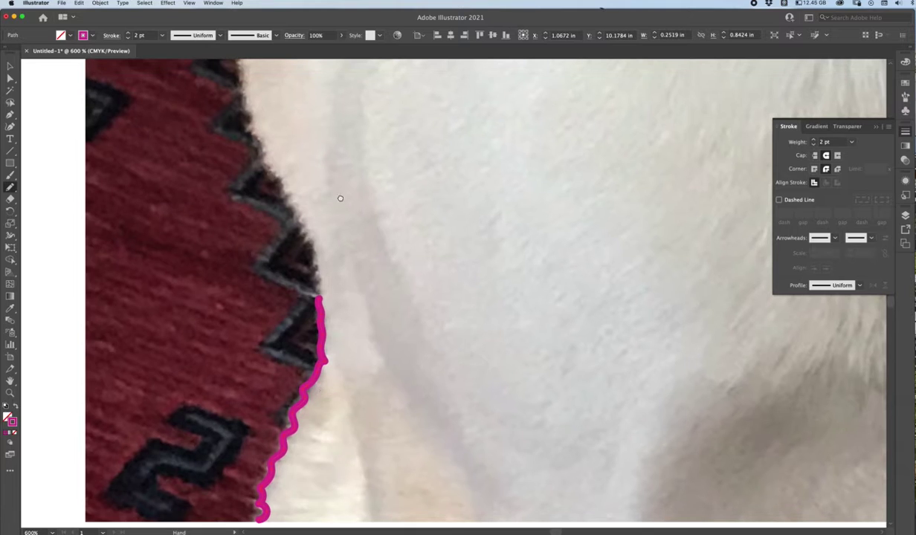
pyautogui.moveTo(338, 198); pyautogui.dragTo(339, 340)
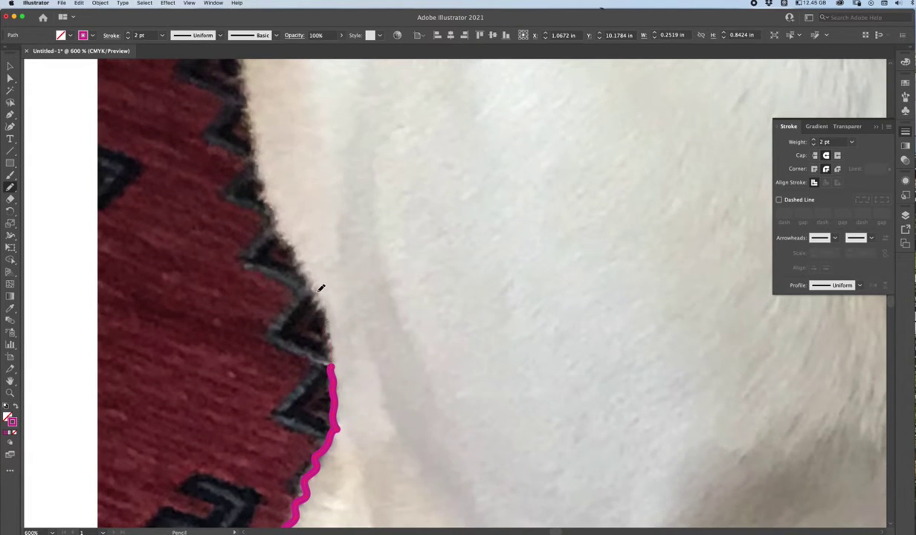
pyautogui.moveTo(262, 182); pyautogui.dragTo(259, 173)
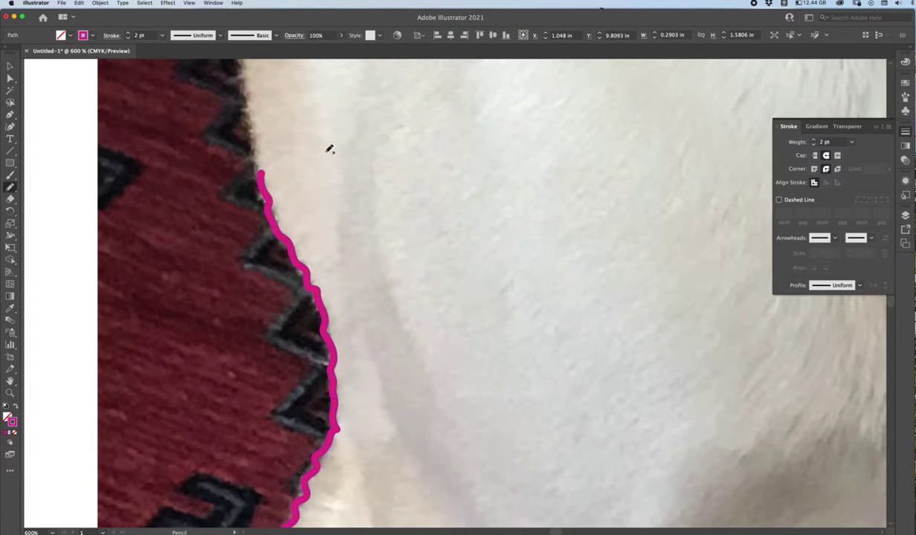
# Continue the line up the dog's left side to the shoulder, bringing its height to about 3.22 in.
pyautogui.moveTo(325, 137)
pyautogui.mouseDown()
pyautogui.moveTo(354, 253)
pyautogui.moveTo(362, 306)
pyautogui.mouseUp()
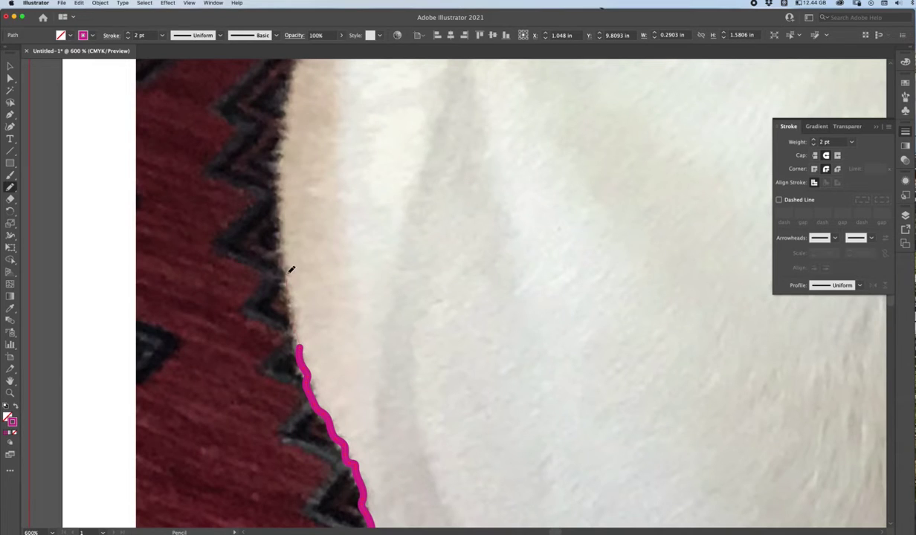
pyautogui.moveTo(283, 178); pyautogui.dragTo(273, 135)
pyautogui.moveTo(331, 122)
pyautogui.mouseDown()
pyautogui.moveTo(349, 160)
pyautogui.moveTo(350, 315)
pyautogui.mouseUp()
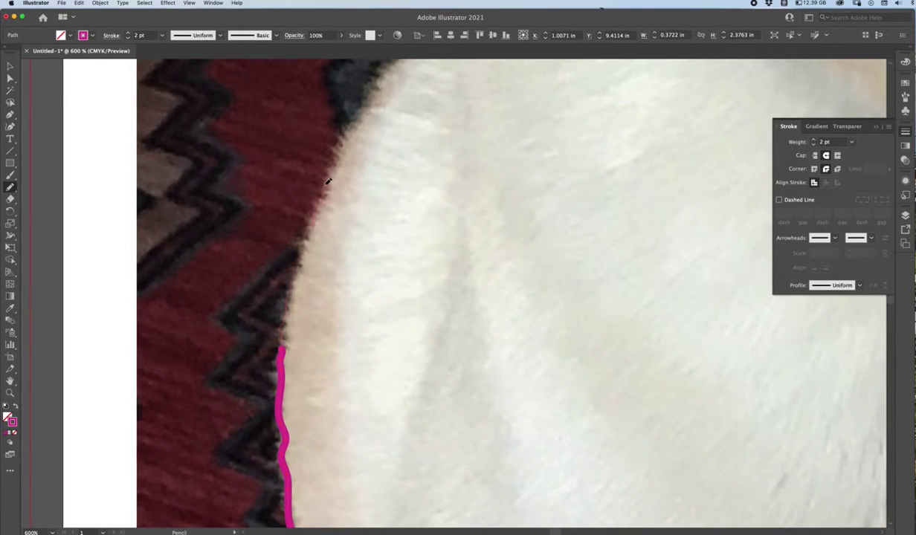
pyautogui.moveTo(346, 132); pyautogui.dragTo(342, 121)
pyautogui.scroll(5, 409, 106)
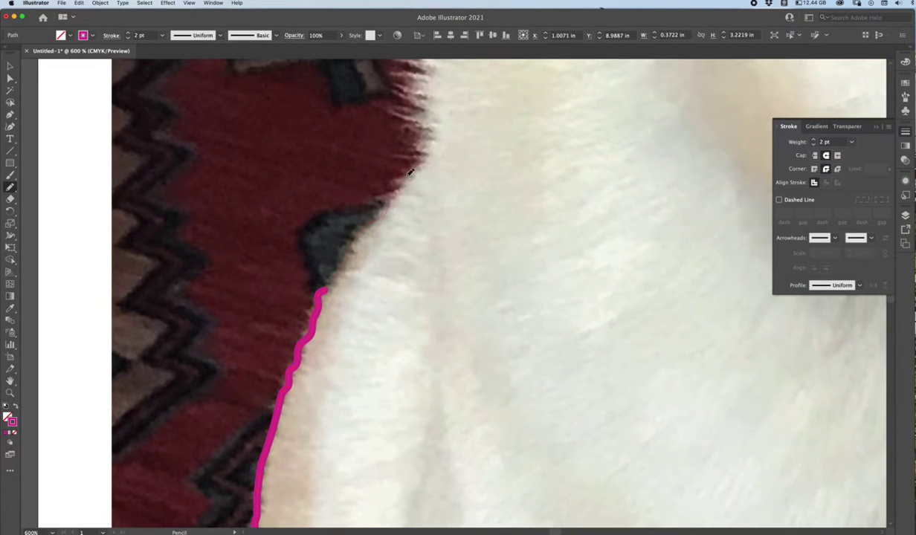
# Continue the line over the shoulder and up the furry neck with zigzag strokes, reaching about 4.93 in tall.
pyautogui.hscroll(-3, 410, 172)
pyautogui.moveTo(390, 220); pyautogui.dragTo(399, 199)
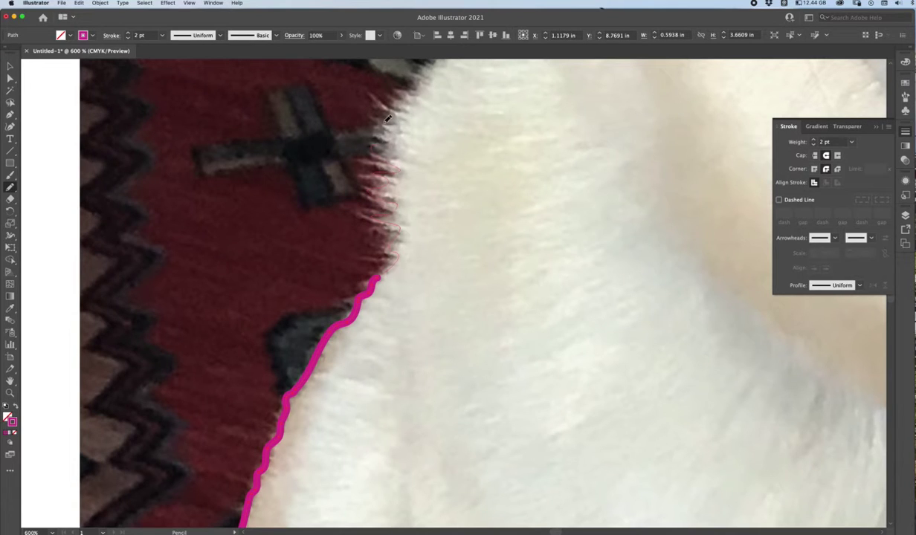
pyautogui.moveTo(415, 97); pyautogui.dragTo(415, 98)
pyautogui.scroll(5, 446, 157)
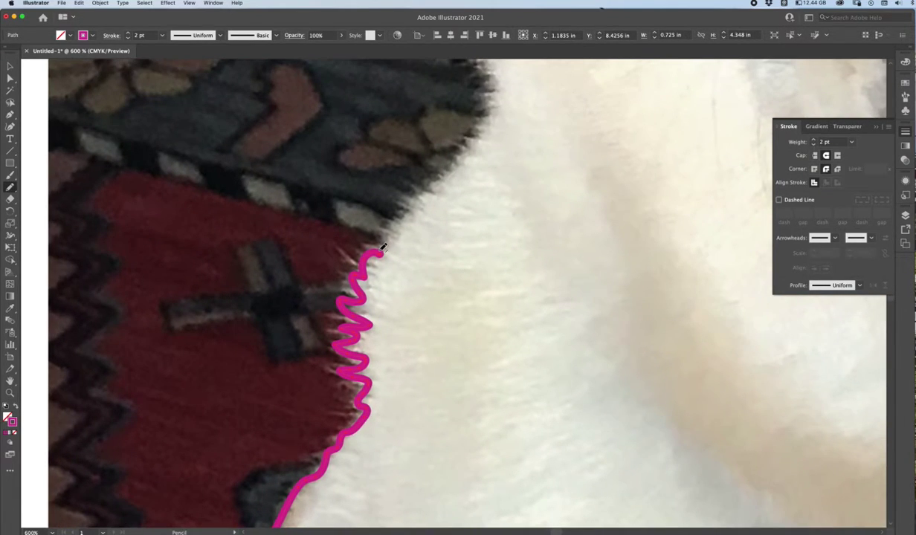
pyautogui.moveTo(402, 230); pyautogui.dragTo(421, 186)
pyautogui.moveTo(503, 92); pyautogui.dragTo(503, 94)
pyautogui.scroll(5, 490, 186)
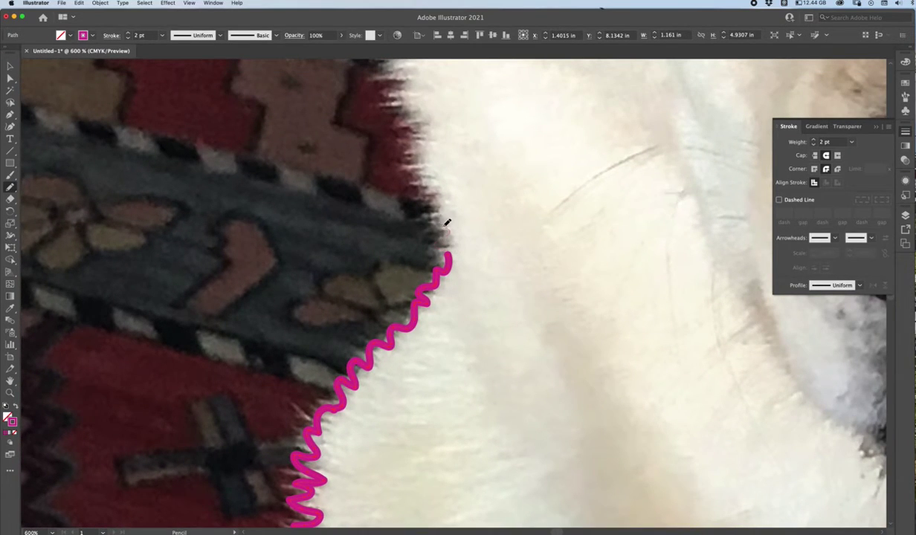
# Extend the line up the left cheek, following the fur, to beside the left eye at about 6.8 in tall.
pyautogui.moveTo(428, 175)
pyautogui.mouseDown()
pyautogui.moveTo(406, 144)
pyautogui.moveTo(413, 118)
pyautogui.mouseUp()
pyautogui.scroll(5, 413, 119)
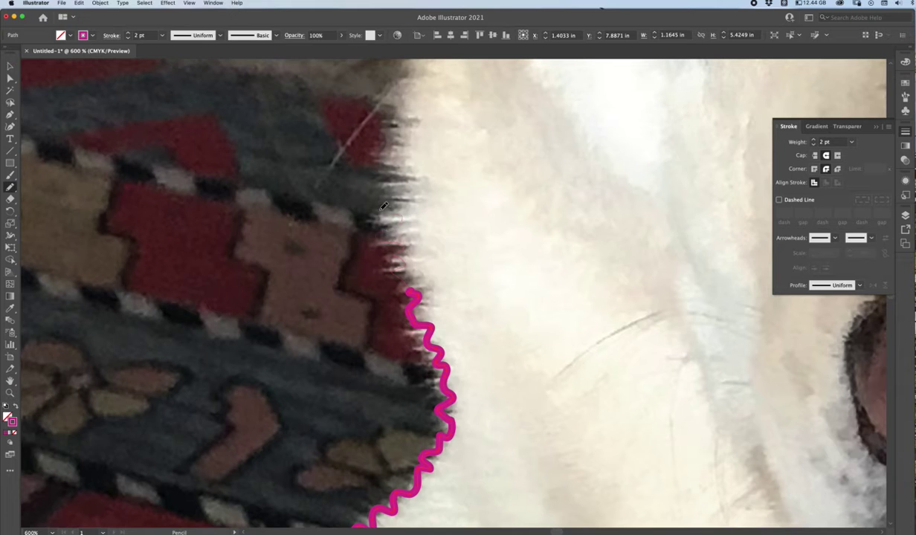
pyautogui.moveTo(407, 143); pyautogui.dragTo(446, 116)
pyautogui.scroll(5, 446, 116)
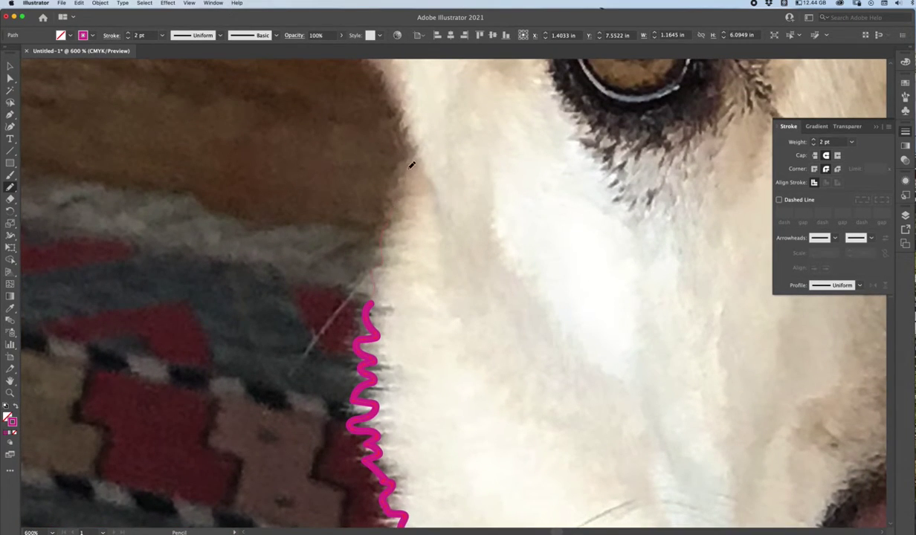
pyautogui.moveTo(417, 137); pyautogui.dragTo(420, 118)
pyautogui.scroll(5, 424, 119)
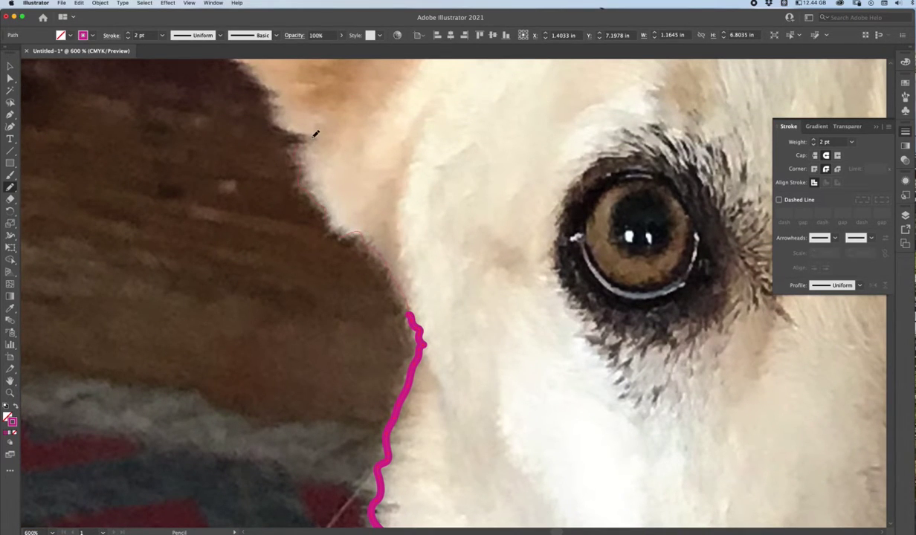
# Trace the outer edge of the left ear up to the photo's top edge, completing a line about 10.33 in tall.
pyautogui.moveTo(282, 117); pyautogui.dragTo(365, 303)
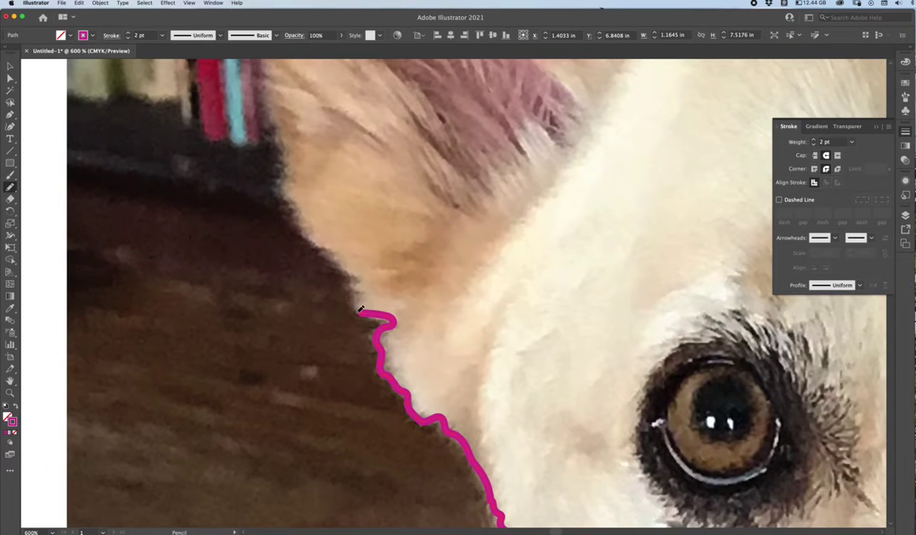
pyautogui.moveTo(283, 174); pyautogui.dragTo(279, 177)
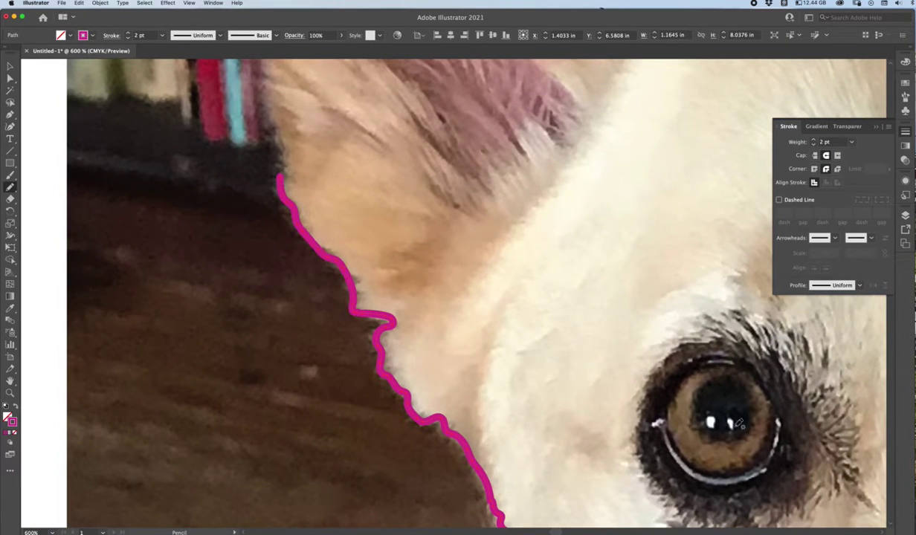
pyautogui.scroll(5, 382, 231)
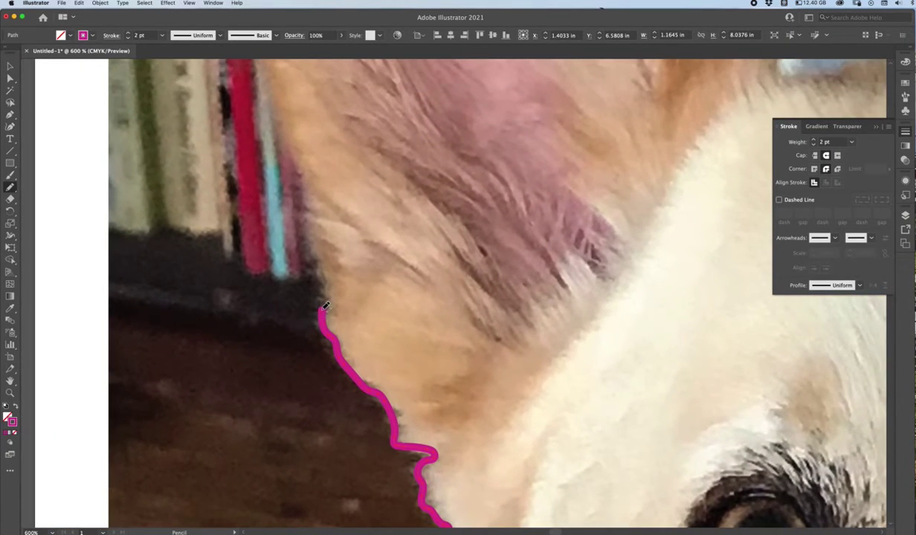
pyautogui.moveTo(292, 152); pyautogui.dragTo(290, 154)
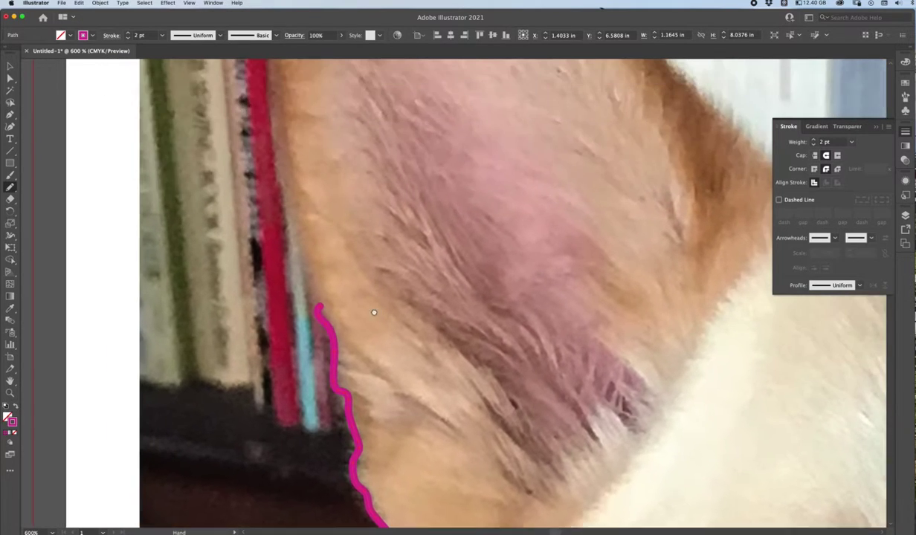
pyautogui.scroll(5, 372, 313)
pyautogui.moveTo(316, 345); pyautogui.dragTo(275, 154)
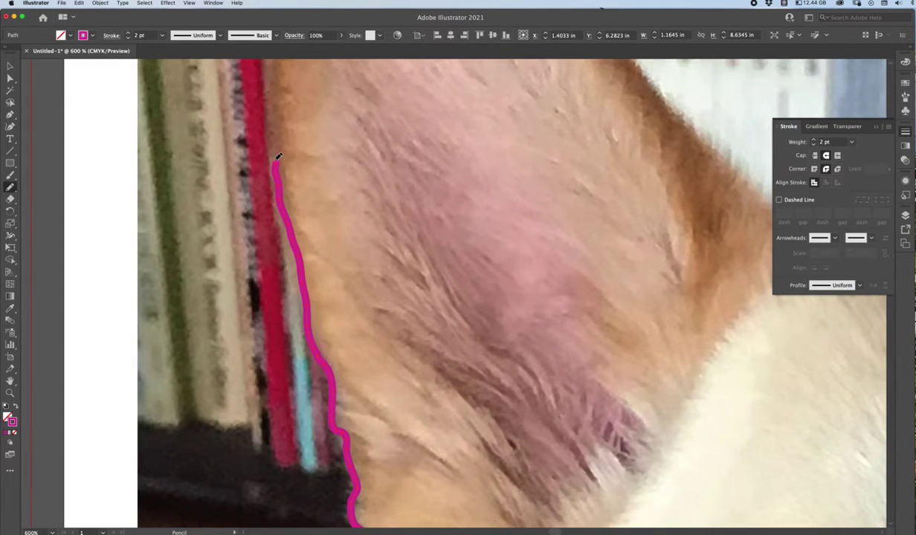
pyautogui.scroll(5, 362, 337)
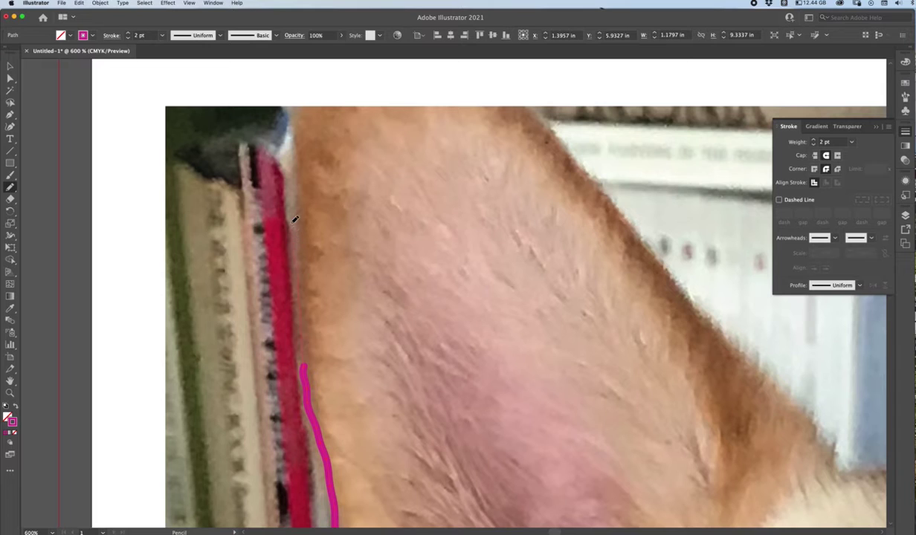
pyautogui.moveTo(294, 154); pyautogui.dragTo(286, 102)
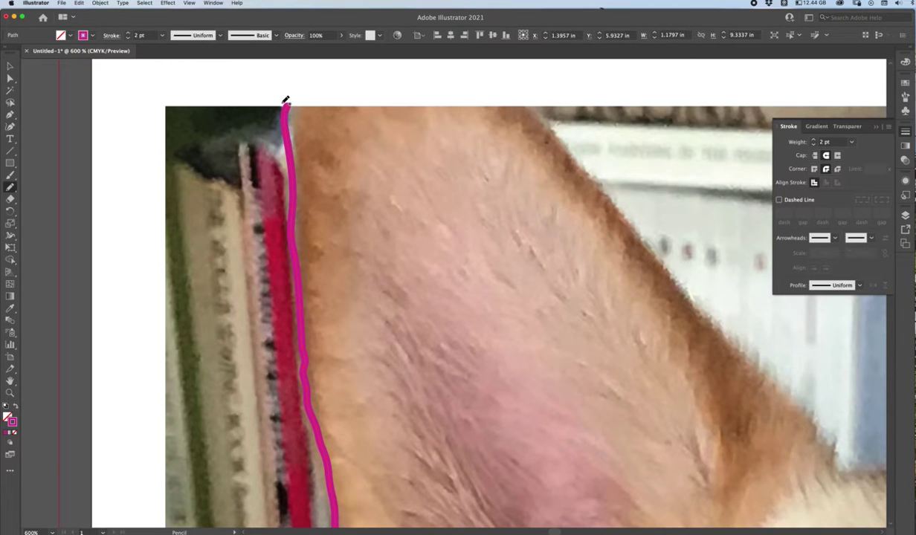
pyautogui.scroll(-10, 526, 169)
pyautogui.scroll(-10, 518, 169)
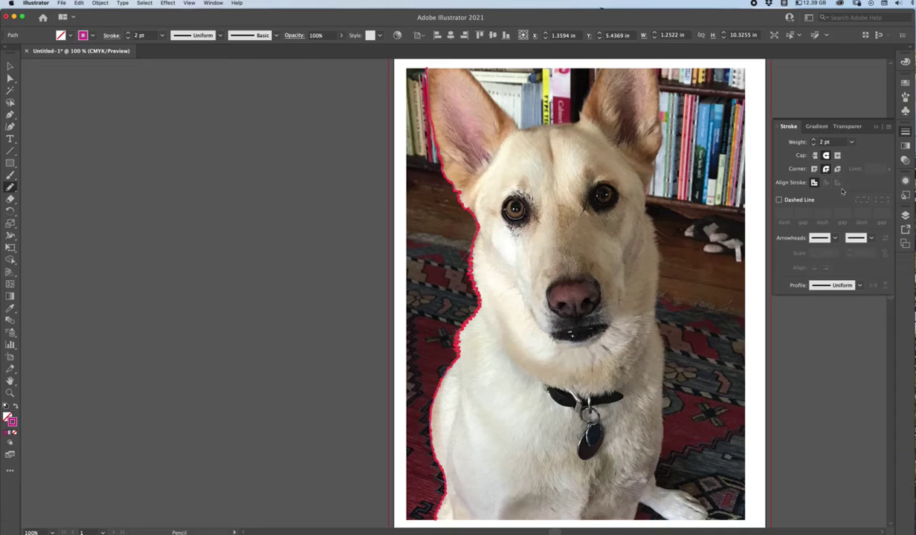
# Hide the photo on Layer 1, deselect the traced outline to examine it alone, and show the photo again.
pyautogui.click(905, 215)
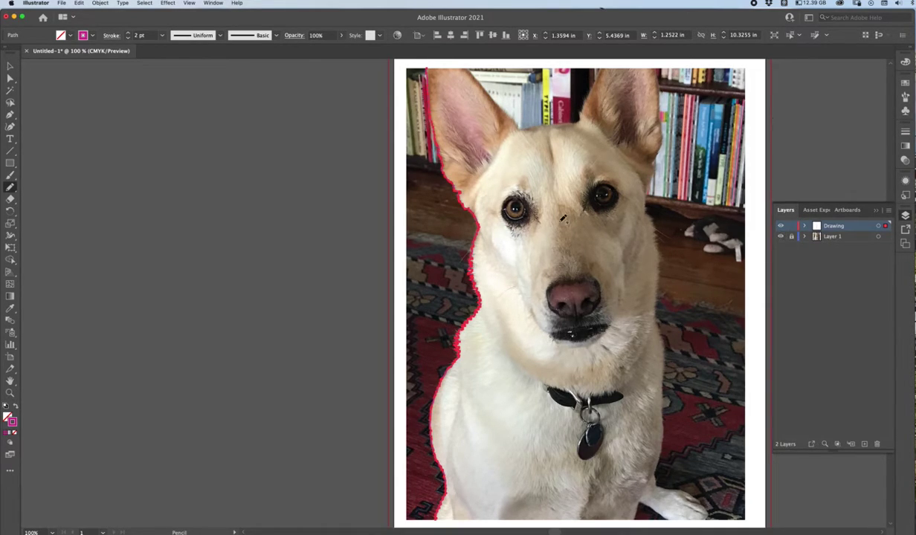
pyautogui.click(781, 236)
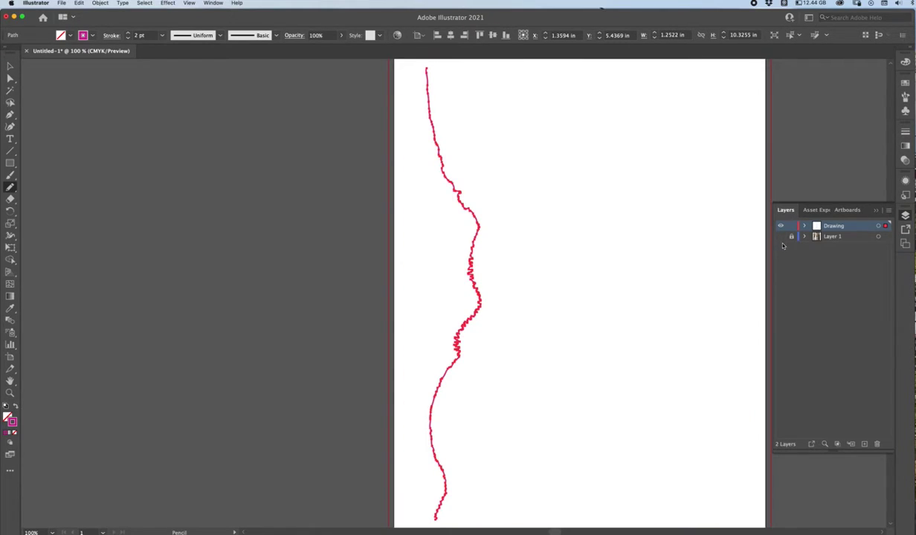
pyautogui.press('v')
pyautogui.click(619, 294)
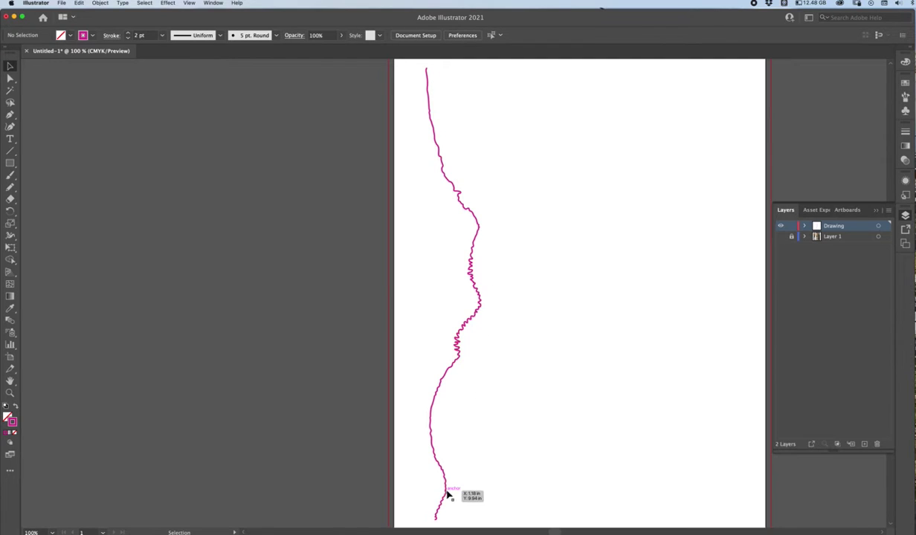
pyautogui.click(780, 237)
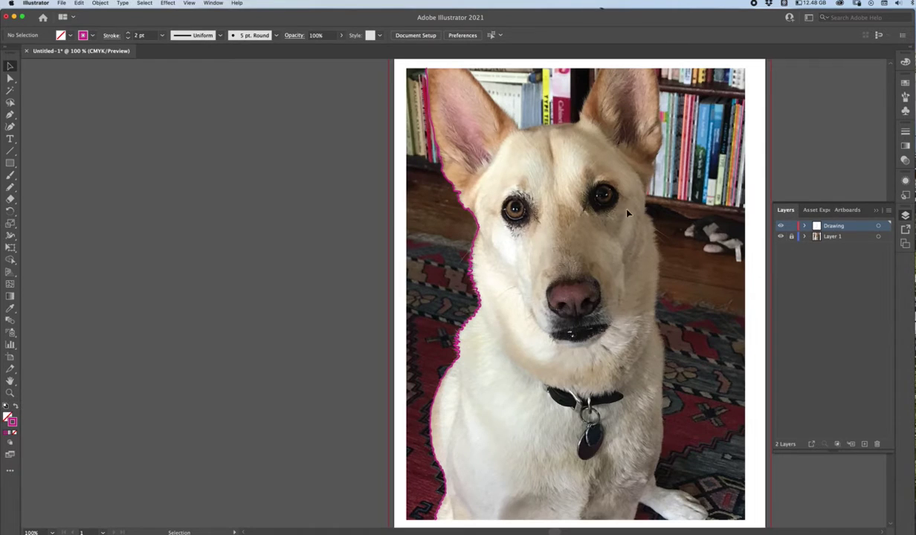
# Reactivate the Pencil tool for the inner edge of the left ear at the photo's top edge.
pyautogui.press('super+equal')
pyautogui.press('super+equal')
pyautogui.press('super+equal')
pyautogui.press('super+equal')
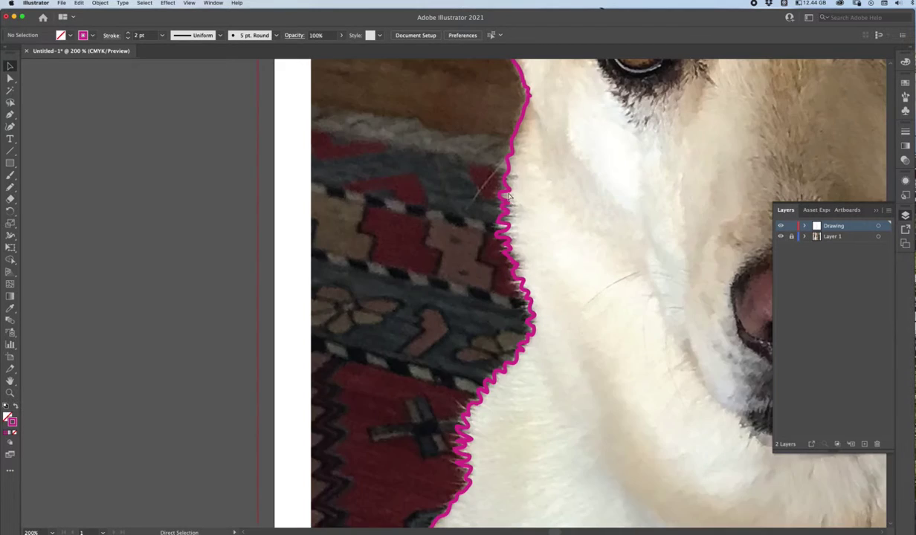
pyautogui.moveTo(607, 159); pyautogui.dragTo(524, 450)
pyautogui.moveTo(575, 206); pyautogui.dragTo(540, 424)
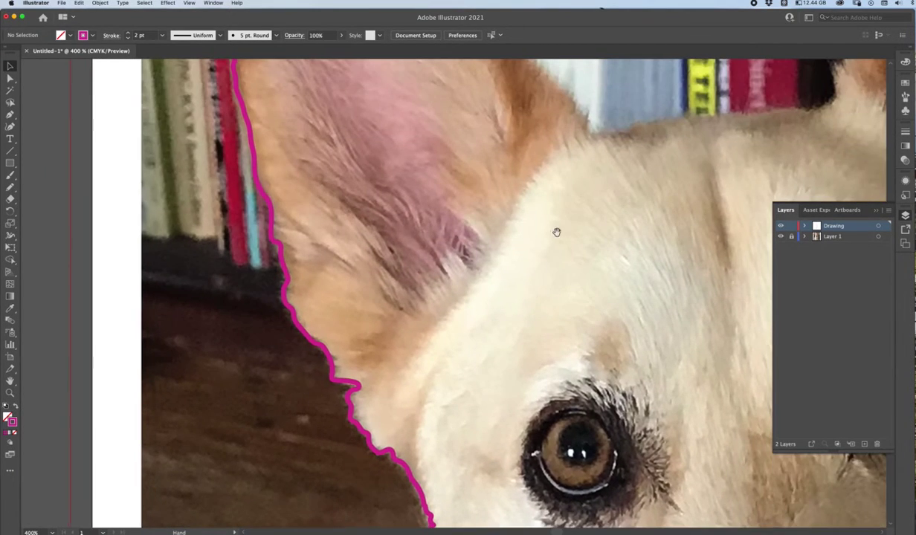
pyautogui.moveTo(558, 226); pyautogui.dragTo(529, 433)
pyautogui.press('n')
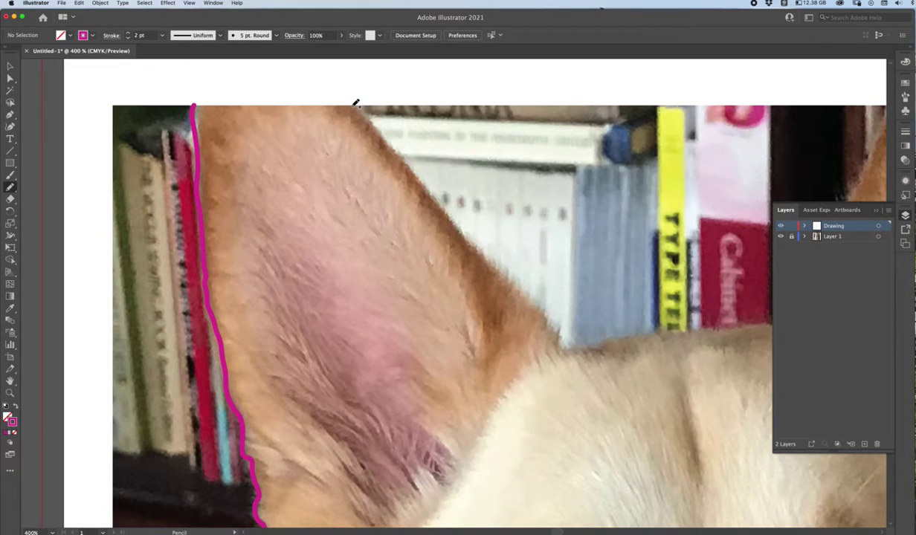
pyautogui.moveTo(403, 159); pyautogui.dragTo(431, 191)
pyautogui.press('super+z')
pyautogui.moveTo(356, 107); pyautogui.dragTo(436, 196)
pyautogui.press('super+z')
# Trace the left ear's inner edge, the top of the head and the right ear's inner edge as one line about 3.06 in wide.
pyautogui.moveTo(354, 108); pyautogui.dragTo(537, 299)
pyautogui.scroll(-3, 556, 289)
pyautogui.hscroll(3, 556, 290)
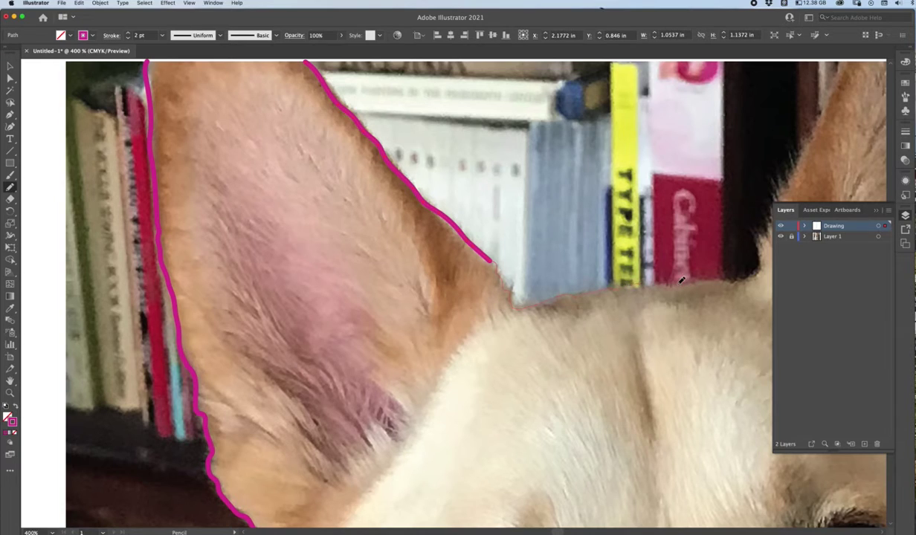
pyautogui.moveTo(724, 281)
pyautogui.mouseDown()
pyautogui.moveTo(754, 277)
pyautogui.moveTo(764, 249)
pyautogui.moveTo(507, 331)
pyautogui.mouseUp()
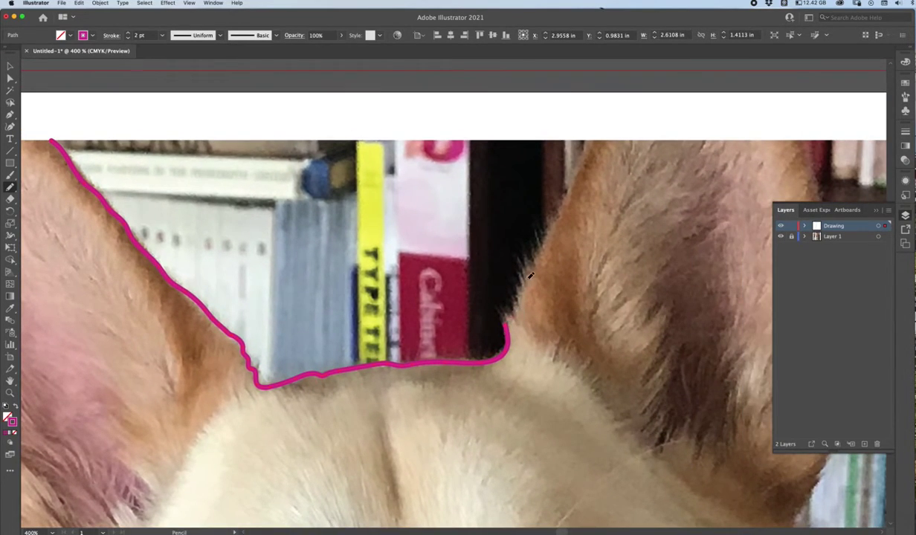
pyautogui.moveTo(586, 153); pyautogui.dragTo(585, 139)
# Trace the right ear's outer edge from the photo's top edge down to the ear's base, about 2.22 in tall.
pyautogui.moveTo(625, 161)
pyautogui.mouseDown()
pyautogui.moveTo(513, 161)
pyautogui.moveTo(414, 106)
pyautogui.mouseUp()
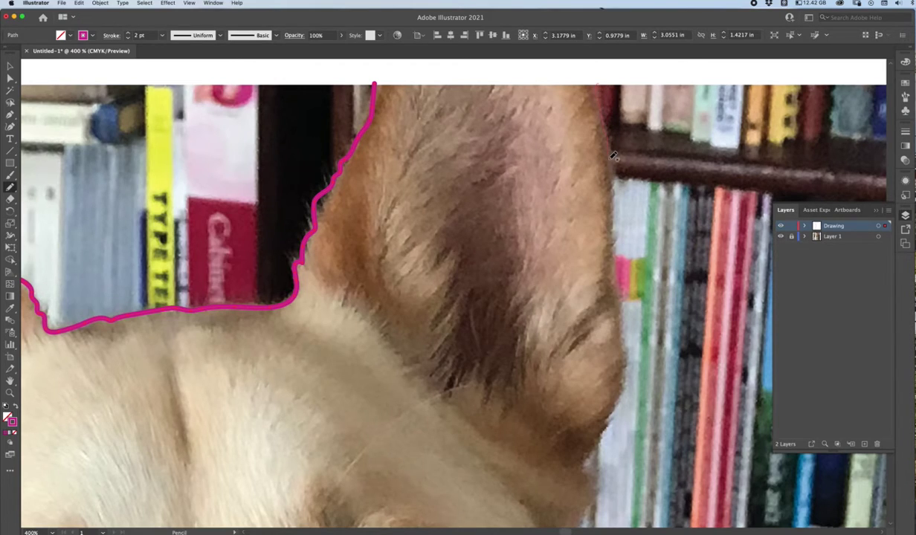
pyautogui.moveTo(614, 249); pyautogui.dragTo(618, 331)
pyautogui.press('space')
pyautogui.moveTo(623, 267); pyautogui.dragTo(591, 187)
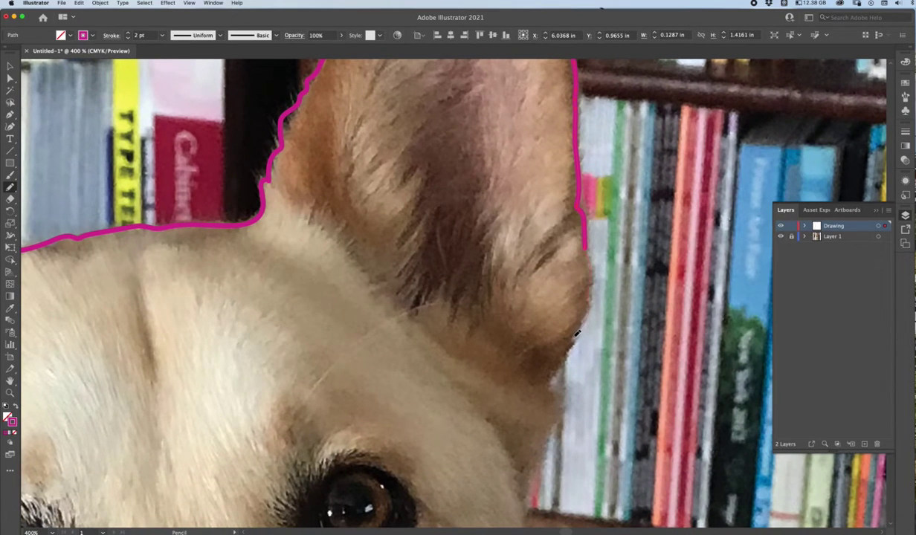
pyautogui.moveTo(584, 250)
pyautogui.mouseDown()
pyautogui.moveTo(553, 384)
pyautogui.moveTo(575, 281)
pyautogui.mouseUp()
# Continue the outline from the right ear's base down the right cheek to below nose level, extending the line to about 5.37 in tall.
pyautogui.press('space')
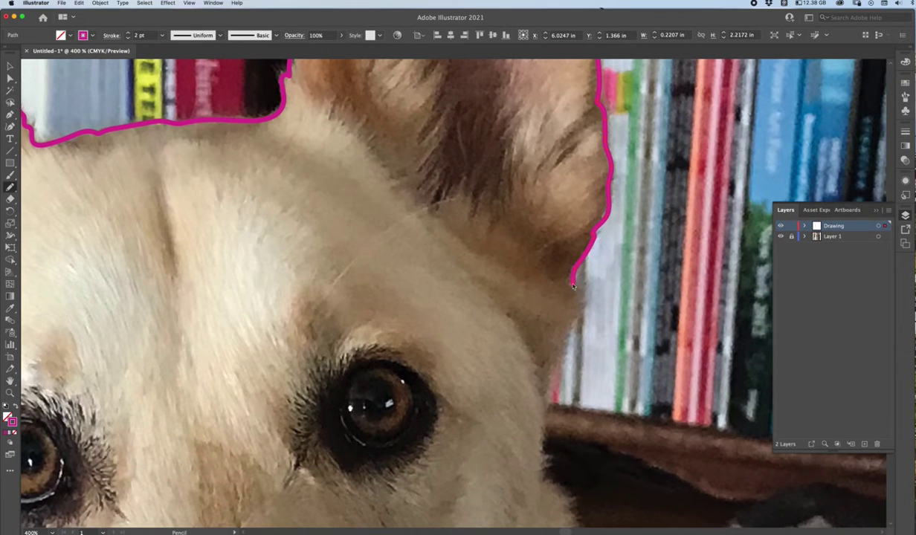
pyautogui.scroll(-5, 613, 300)
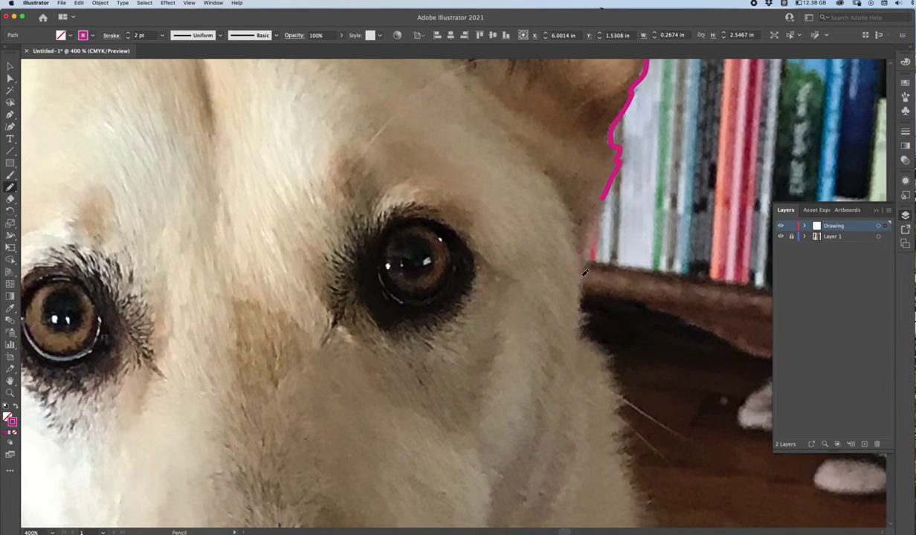
pyautogui.moveTo(584, 322); pyautogui.dragTo(583, 335)
pyautogui.scroll(-5, 583, 334)
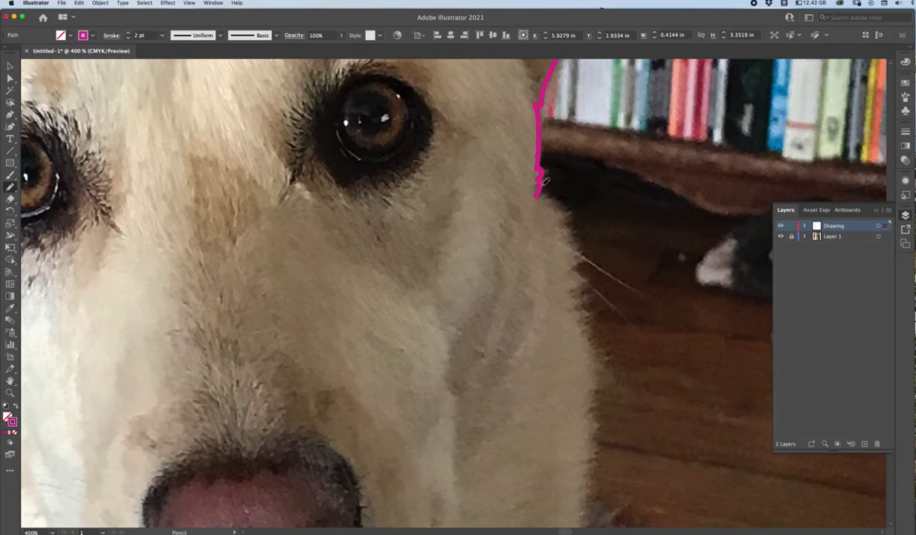
pyautogui.moveTo(537, 195); pyautogui.dragTo(567, 223)
pyautogui.moveTo(581, 262); pyautogui.dragTo(584, 293)
pyautogui.scroll(-5, 597, 393)
pyautogui.moveTo(598, 387)
pyautogui.mouseDown()
pyautogui.moveTo(600, 207)
pyautogui.moveTo(580, 203)
pyautogui.moveTo(560, 278)
pyautogui.moveTo(553, 394)
pyautogui.mouseUp()
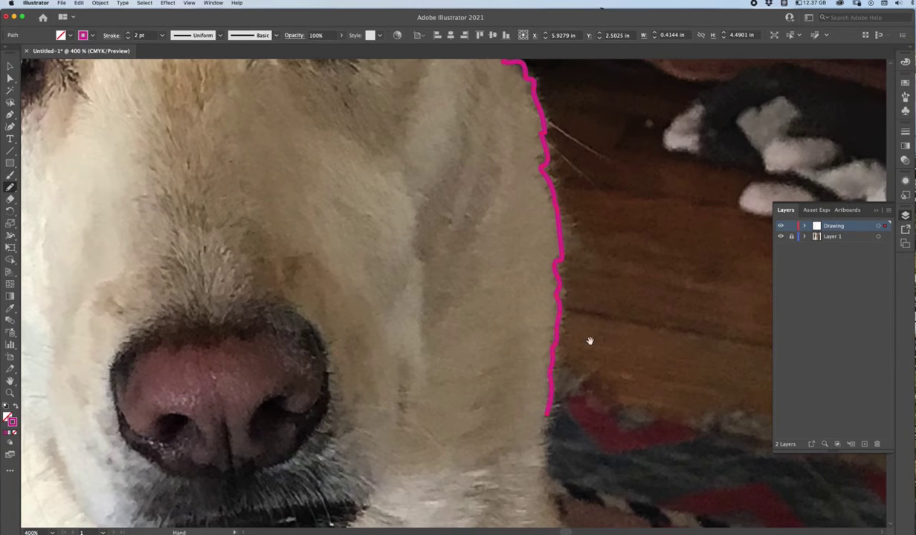
pyautogui.scroll(-5, 589, 342)
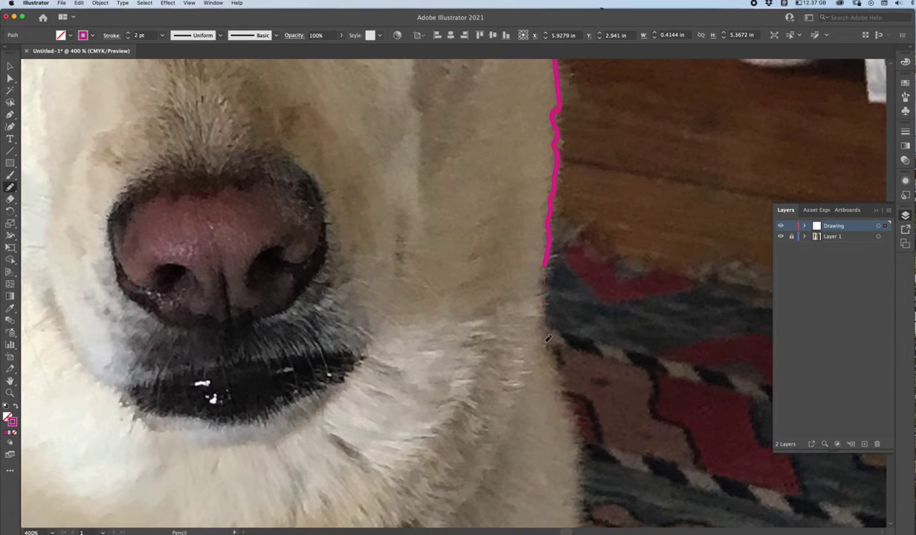
# Extend the right outline down the neck and past the collar along the chest, to about 8.61 in tall overall.
pyautogui.moveTo(563, 401); pyautogui.dragTo(563, 402)
pyautogui.scroll(-5, 563, 401)
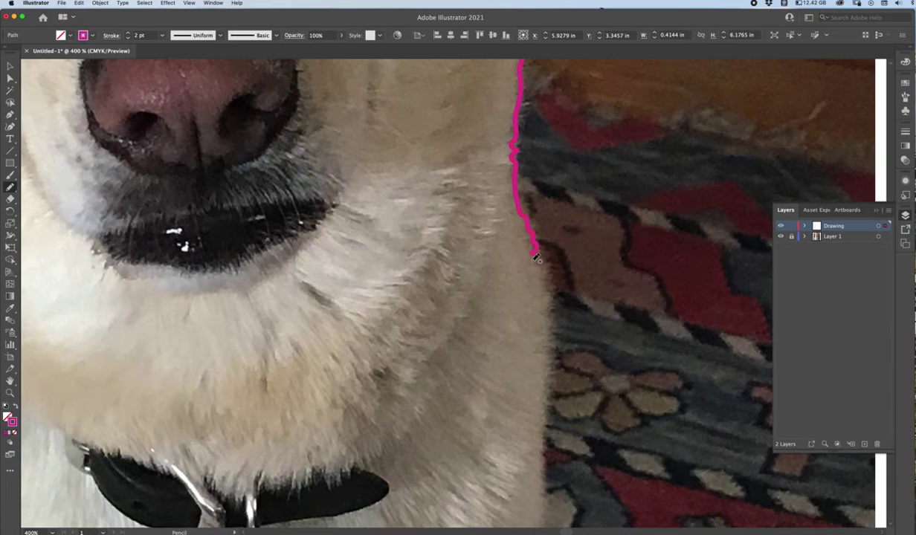
pyautogui.moveTo(548, 451); pyautogui.dragTo(549, 487)
pyautogui.scroll(-5, 561, 255)
pyautogui.moveTo(550, 330); pyautogui.dragTo(527, 434)
pyautogui.scroll(-5, 566, 246)
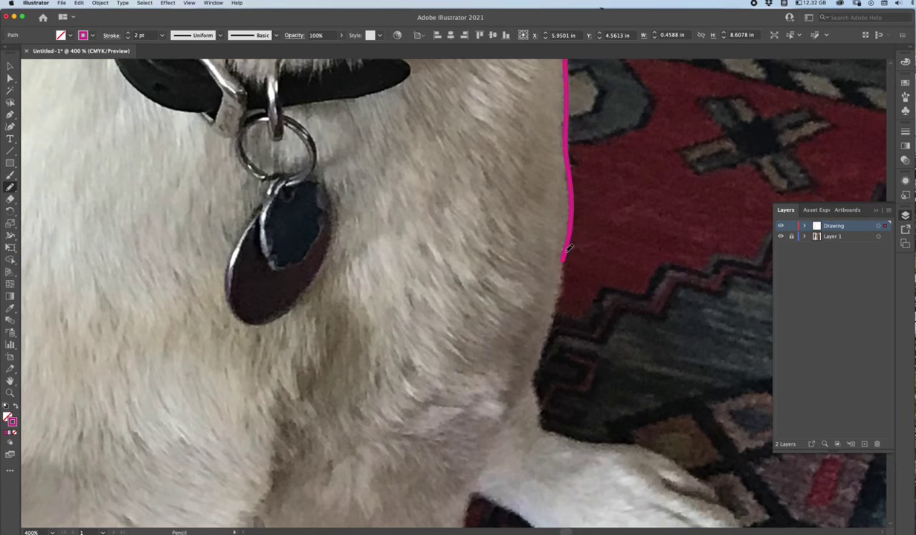
# Trace the right chest edge and outstretched front paw to the photo's lower edge, then the gap inside that leg, about 0.8 in wide.
pyautogui.moveTo(555, 326)
pyautogui.mouseDown()
pyautogui.moveTo(521, 406)
pyautogui.moveTo(537, 380)
pyautogui.moveTo(530, 431)
pyautogui.mouseUp()
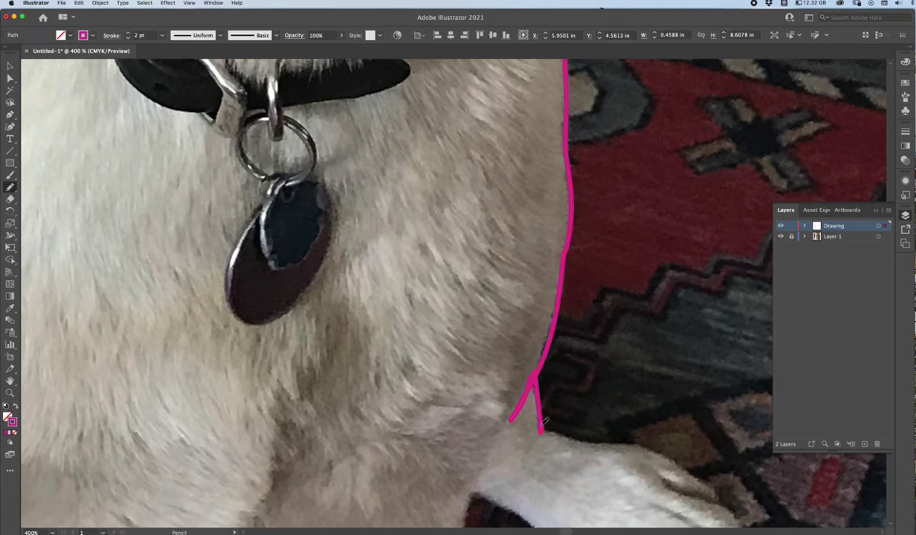
pyautogui.scroll(-5, 568, 174)
pyautogui.moveTo(534, 251); pyautogui.dragTo(626, 268)
pyautogui.moveTo(700, 323)
pyautogui.mouseDown()
pyautogui.moveTo(723, 341)
pyautogui.moveTo(729, 360)
pyautogui.moveTo(709, 390)
pyautogui.mouseUp()
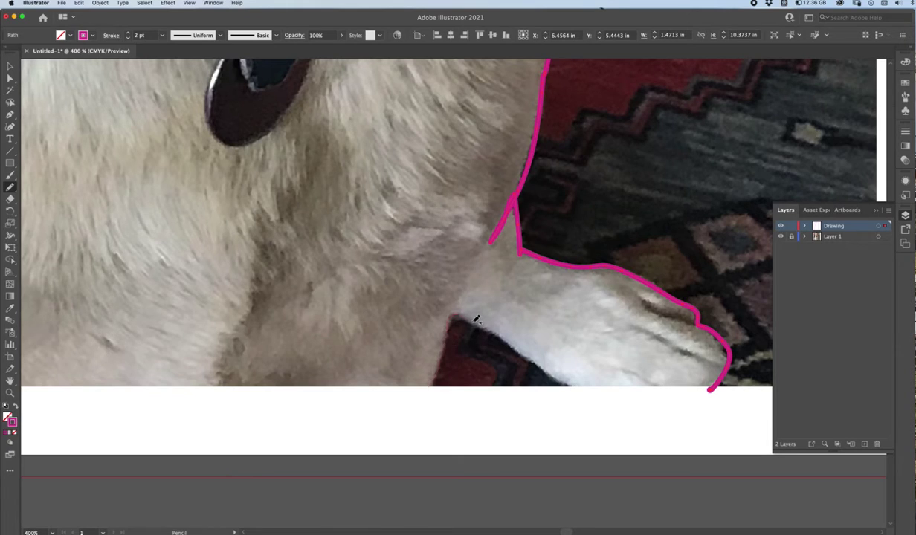
pyautogui.moveTo(573, 377); pyautogui.dragTo(436, 384)
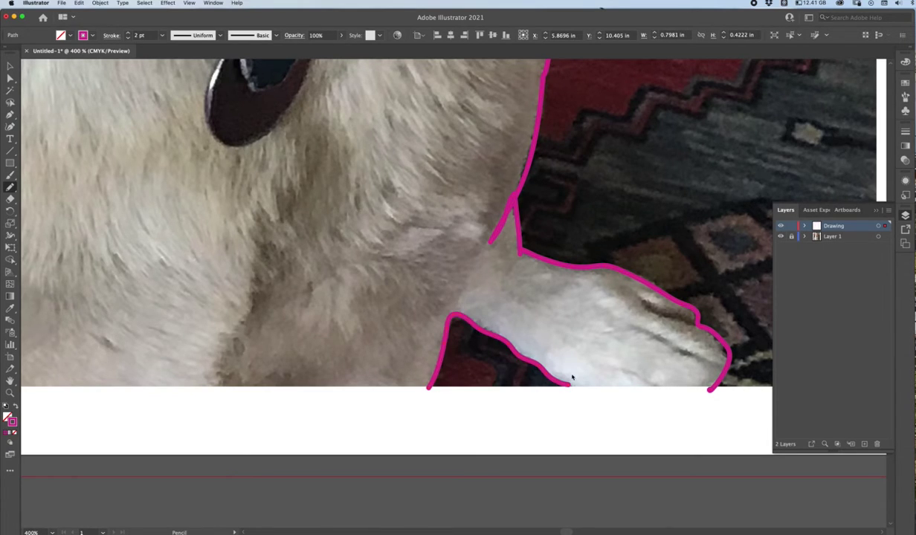
# View the whole artboard, hide the photo and deselect everything to examine the completed outline, and show the photo again.
pyautogui.press('super+0')
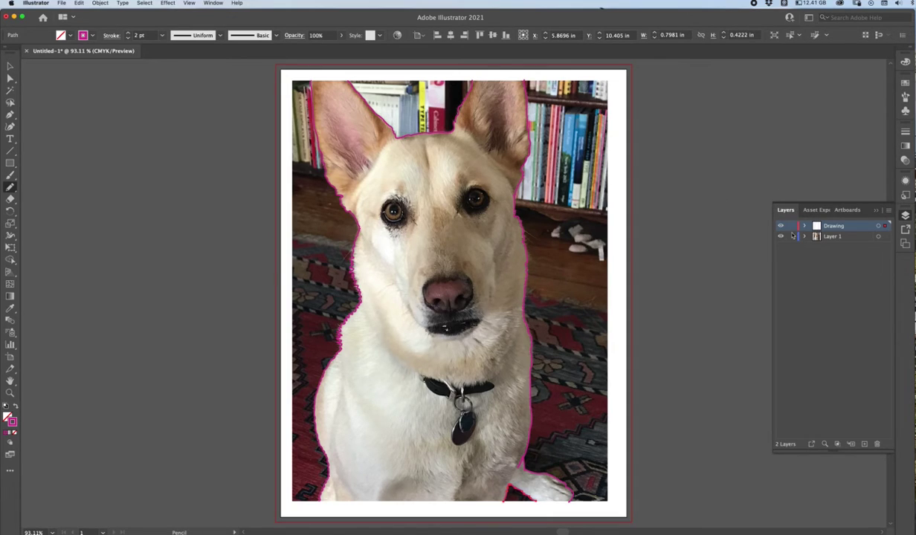
pyautogui.click(780, 236)
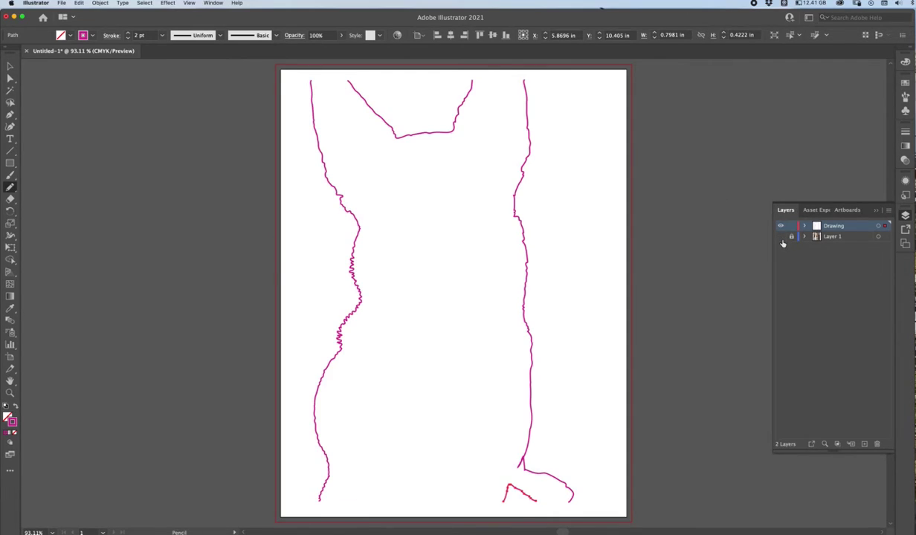
pyautogui.press('v')
pyautogui.click(205, 303)
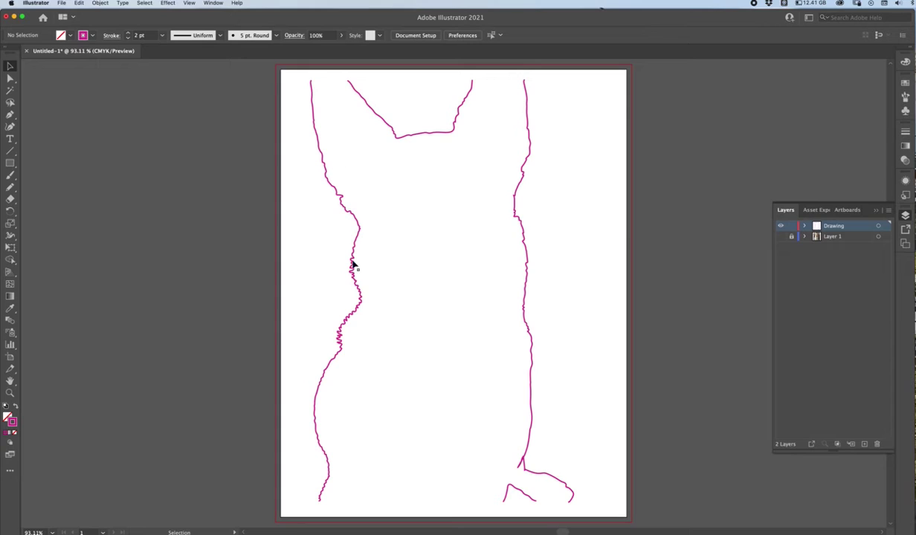
pyautogui.click(780, 237)
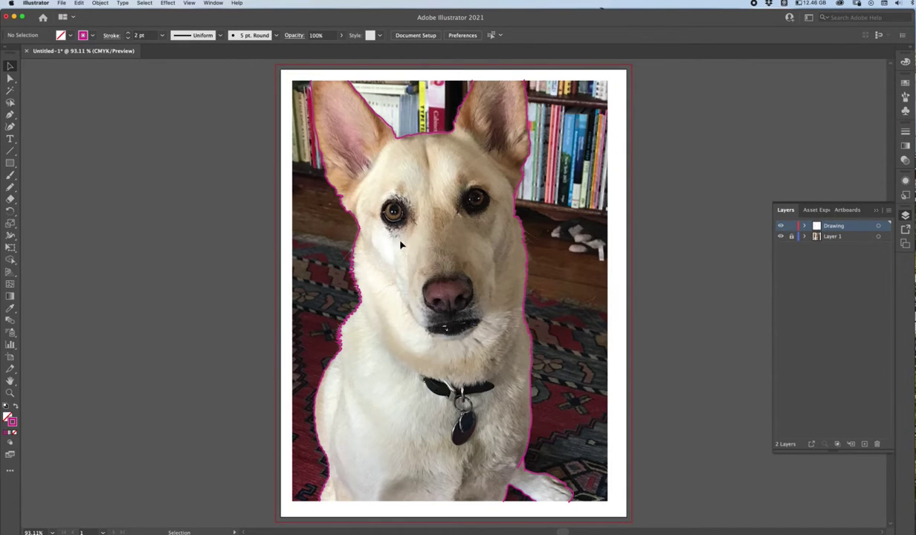
# Trace the pupil, iris and outer rim of both eyes as concentric freehand loops with the Pencil tool.
pyautogui.press('super+=')
pyautogui.press('super+=')
pyautogui.press('super+=')
pyautogui.press('space')
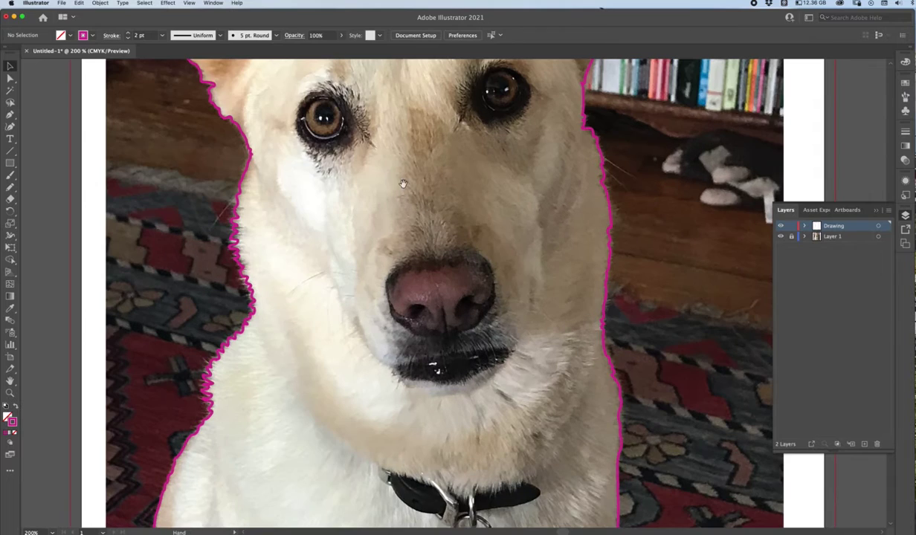
pyautogui.moveTo(402, 179); pyautogui.dragTo(444, 369)
pyautogui.press('n')
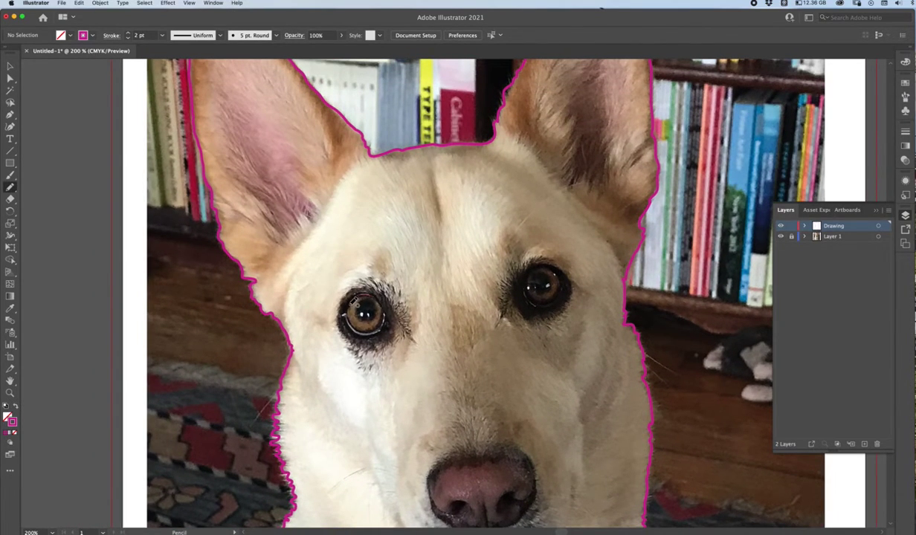
pyautogui.moveTo(386, 313); pyautogui.dragTo(375, 311)
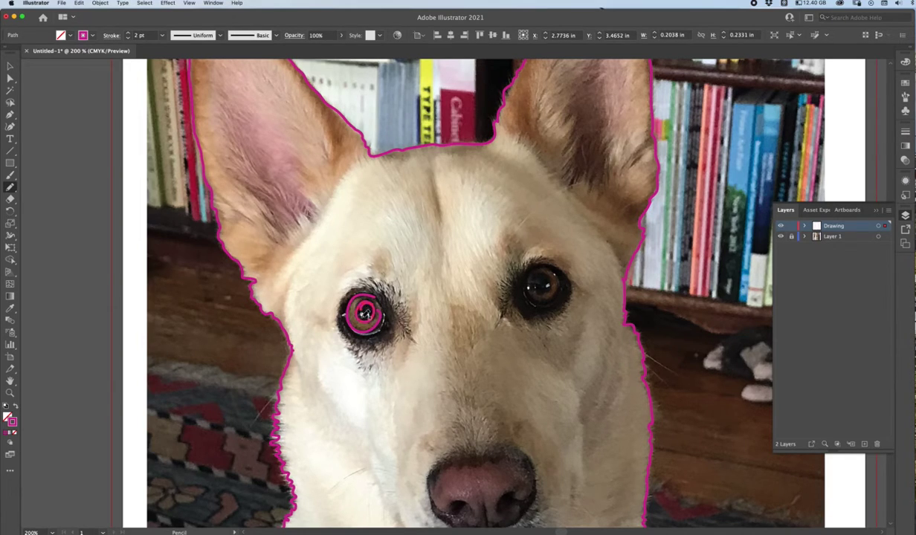
pyautogui.moveTo(363, 316)
pyautogui.mouseDown()
pyautogui.moveTo(332, 318)
pyautogui.moveTo(368, 329)
pyautogui.moveTo(383, 288)
pyautogui.mouseUp()
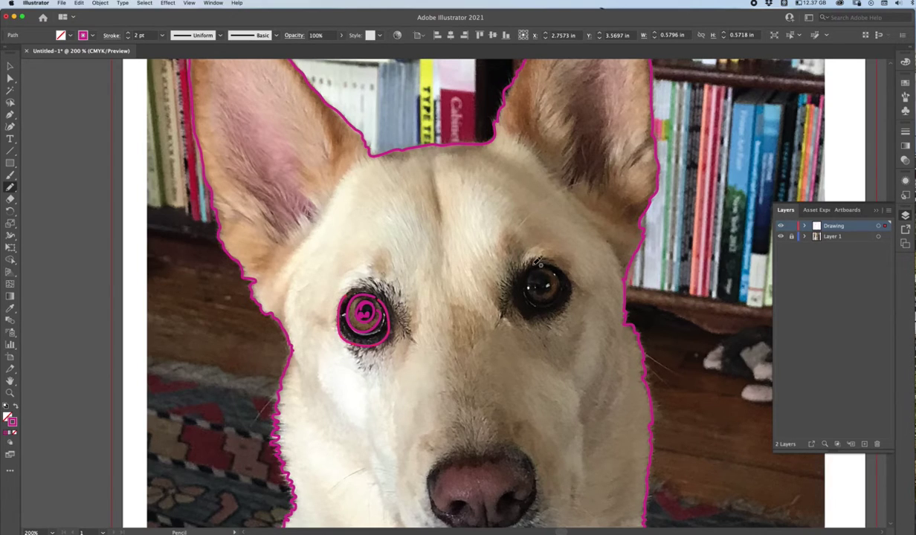
pyautogui.moveTo(515, 273)
pyautogui.mouseDown()
pyautogui.moveTo(526, 313)
pyautogui.moveTo(567, 299)
pyautogui.moveTo(572, 280)
pyautogui.moveTo(557, 260)
pyautogui.moveTo(514, 269)
pyautogui.mouseUp()
pyautogui.moveTo(546, 301)
pyautogui.mouseDown()
pyautogui.moveTo(537, 261)
pyautogui.moveTo(520, 268)
pyautogui.moveTo(550, 289)
pyautogui.moveTo(537, 278)
pyautogui.moveTo(530, 286)
pyautogui.mouseUp()
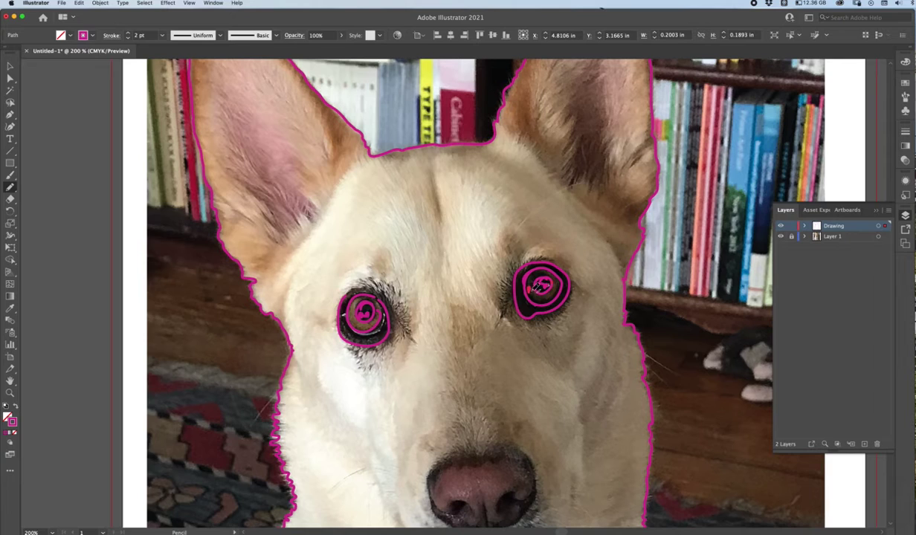
# Trace the outline of the nose, both nostrils and the short center line between them.
pyautogui.moveTo(486, 380)
pyautogui.mouseDown()
pyautogui.moveTo(477, 301)
pyautogui.moveTo(502, 289)
pyautogui.mouseUp()
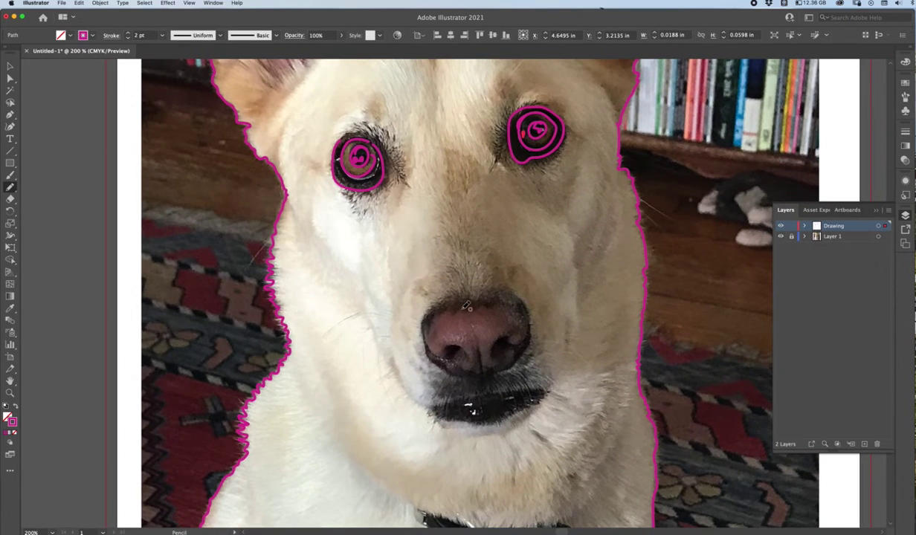
pyautogui.moveTo(420, 341)
pyautogui.mouseDown()
pyautogui.moveTo(443, 362)
pyautogui.moveTo(485, 373)
pyautogui.moveTo(511, 332)
pyautogui.moveTo(511, 296)
pyautogui.moveTo(448, 281)
pyautogui.moveTo(424, 342)
pyautogui.moveTo(444, 359)
pyautogui.moveTo(520, 347)
pyautogui.moveTo(436, 299)
pyautogui.moveTo(431, 275)
pyautogui.mouseUp()
pyautogui.press('space')
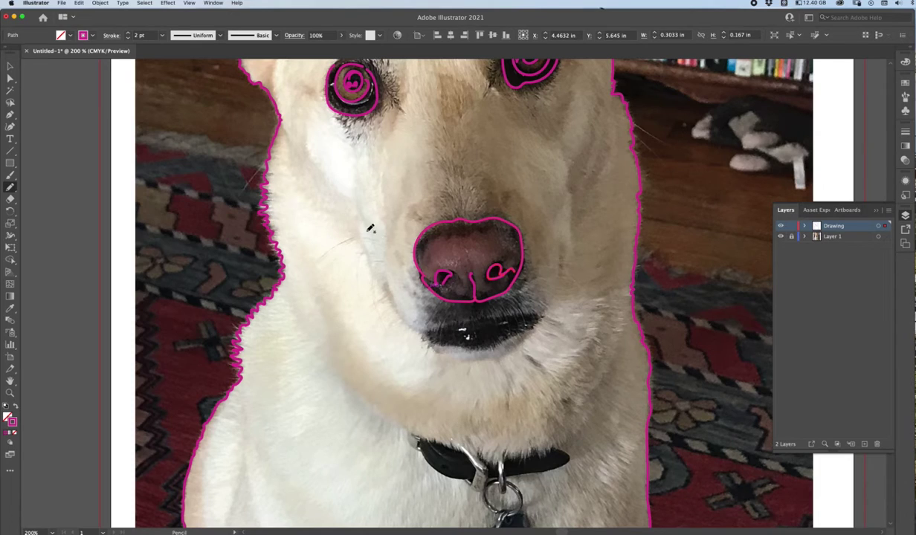
# Trace the muzzle folds and mouth line about 2.54 in wide, and the lower lip with a short line about 0.59 in wide inside.
pyautogui.moveTo(362, 243)
pyautogui.mouseDown()
pyautogui.moveTo(388, 299)
pyautogui.moveTo(385, 272)
pyautogui.moveTo(403, 321)
pyautogui.moveTo(423, 331)
pyautogui.moveTo(546, 304)
pyautogui.mouseUp()
pyautogui.moveTo(563, 272)
pyautogui.mouseDown()
pyautogui.moveTo(558, 223)
pyautogui.moveTo(569, 207)
pyautogui.mouseUp()
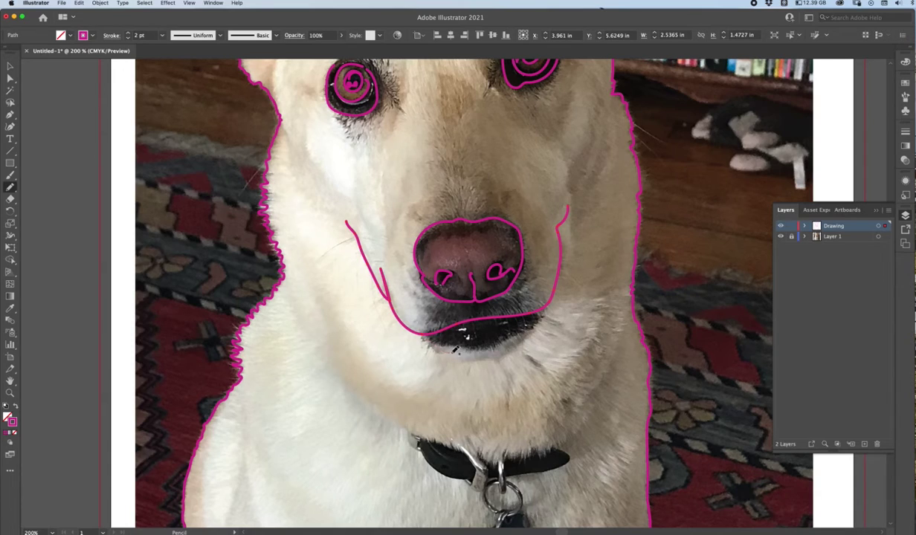
pyautogui.moveTo(423, 338)
pyautogui.mouseDown()
pyautogui.moveTo(495, 347)
pyautogui.moveTo(546, 322)
pyautogui.mouseUp()
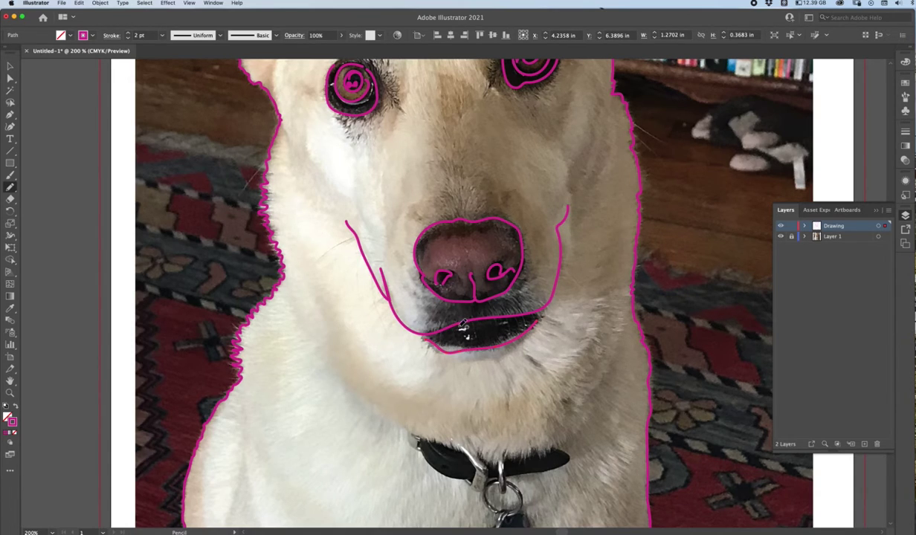
pyautogui.press('super+z')
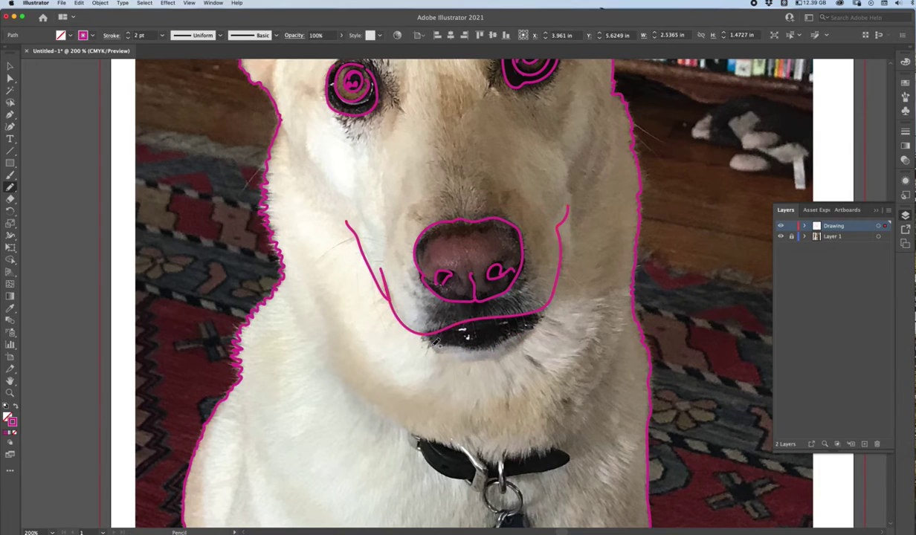
pyautogui.moveTo(466, 337)
pyautogui.mouseDown()
pyautogui.moveTo(525, 303)
pyautogui.moveTo(538, 311)
pyautogui.mouseUp()
pyautogui.moveTo(453, 328); pyautogui.dragTo(518, 321)
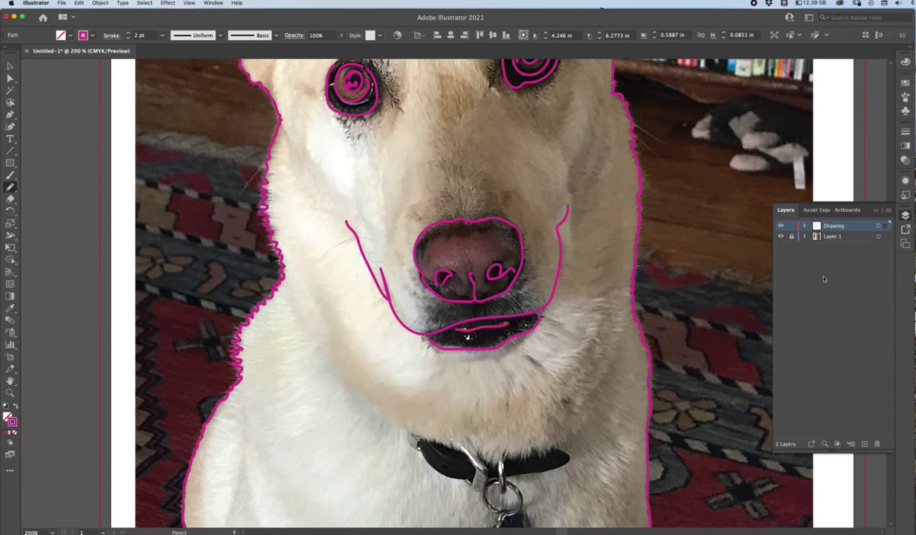
# View the drawing at 100%, examine the traced face without the photo and with nothing selected, and show the photo again.
pyautogui.press('super+1')
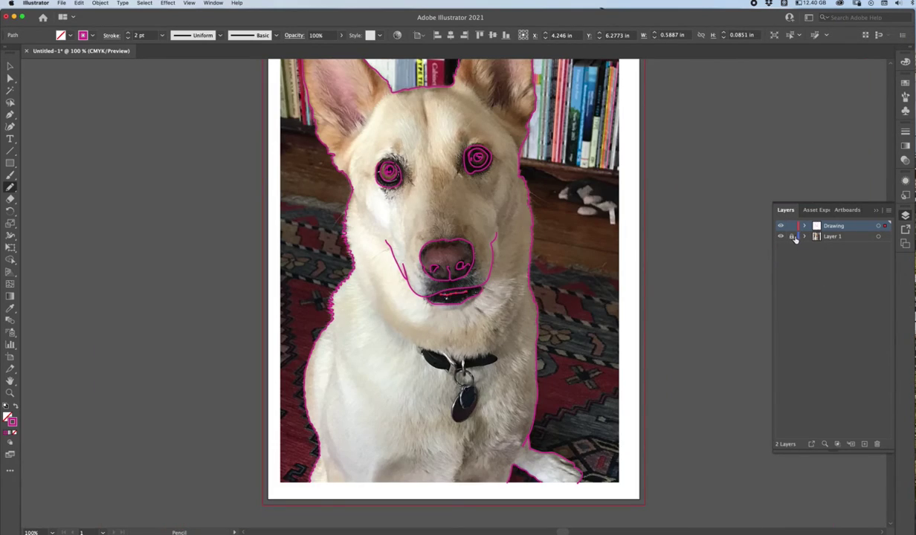
pyautogui.click(780, 237)
pyautogui.press('v')
pyautogui.click(659, 217)
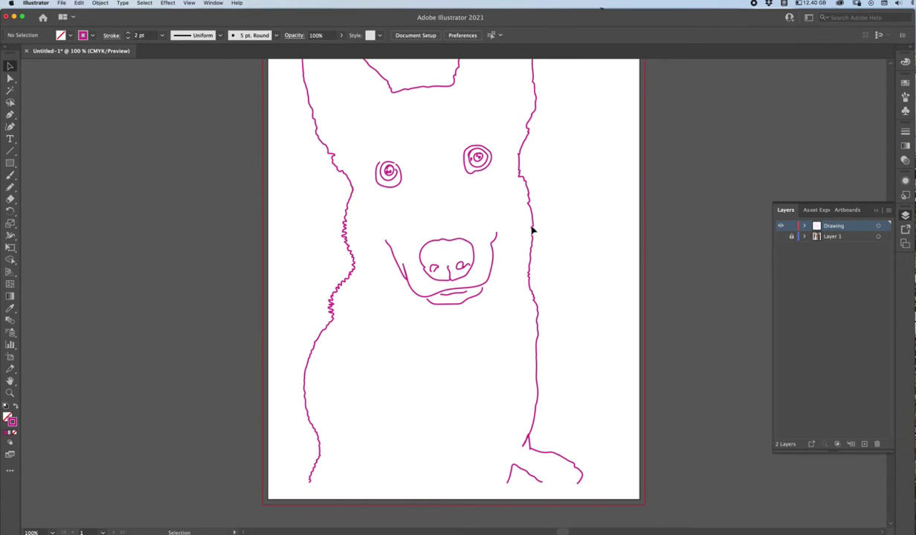
pyautogui.click(780, 236)
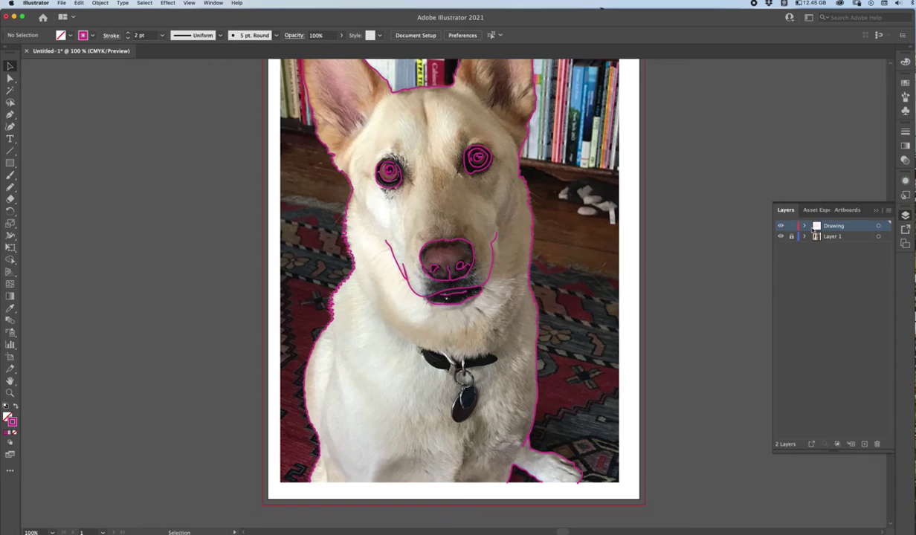
# Draw a jagged fur line about 3.63 in wide below the chin, and trace the collar with its ring and hanging tags.
pyautogui.press('n')
pyautogui.moveTo(368, 265)
pyautogui.mouseDown()
pyautogui.moveTo(394, 307)
pyautogui.moveTo(438, 336)
pyautogui.mouseUp()
pyautogui.moveTo(518, 302); pyautogui.dragTo(526, 278)
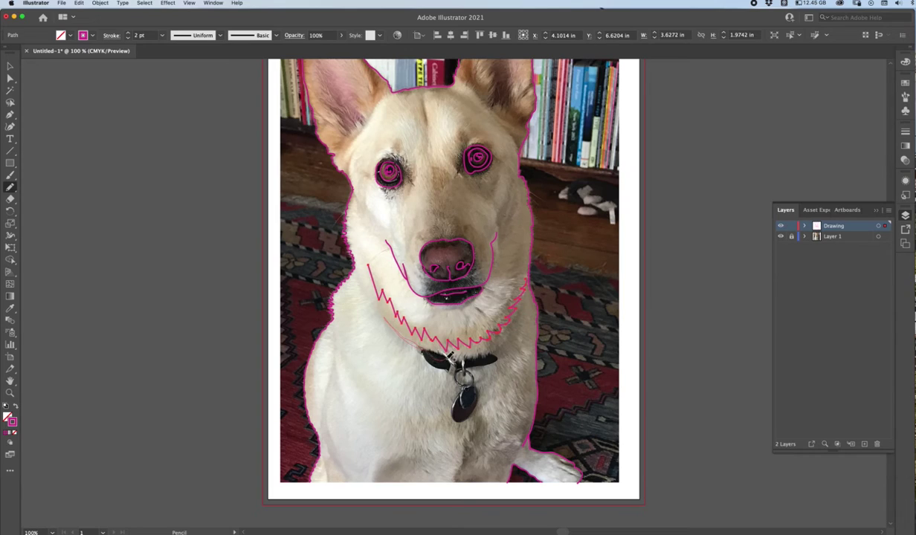
pyautogui.moveTo(428, 360)
pyautogui.mouseDown()
pyautogui.moveTo(496, 352)
pyautogui.moveTo(499, 364)
pyautogui.moveTo(469, 366)
pyautogui.moveTo(489, 383)
pyautogui.moveTo(443, 390)
pyautogui.moveTo(456, 366)
pyautogui.mouseUp()
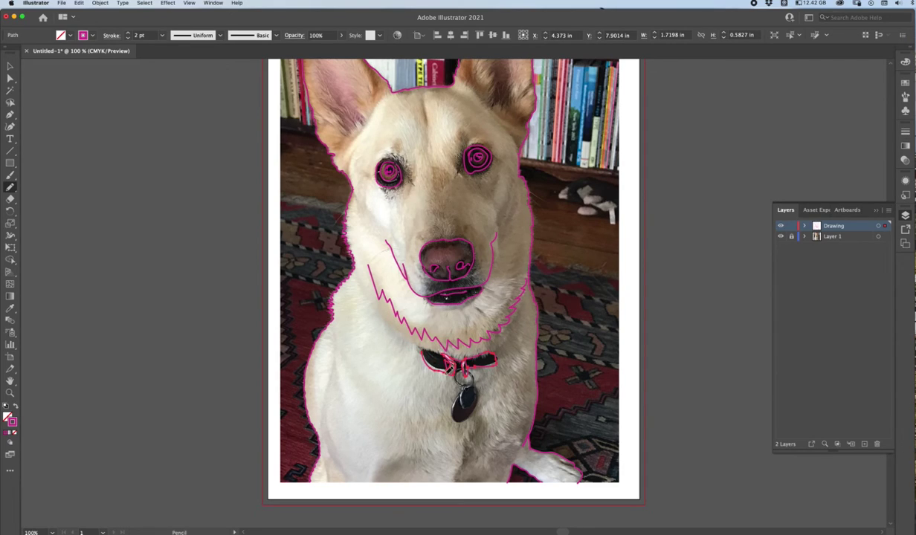
pyautogui.moveTo(383, 318)
pyautogui.mouseDown()
pyautogui.moveTo(448, 369)
pyautogui.moveTo(477, 374)
pyautogui.moveTo(446, 358)
pyautogui.moveTo(466, 389)
pyautogui.moveTo(451, 380)
pyautogui.moveTo(464, 371)
pyautogui.moveTo(447, 390)
pyautogui.moveTo(475, 416)
pyautogui.moveTo(455, 376)
pyautogui.mouseUp()
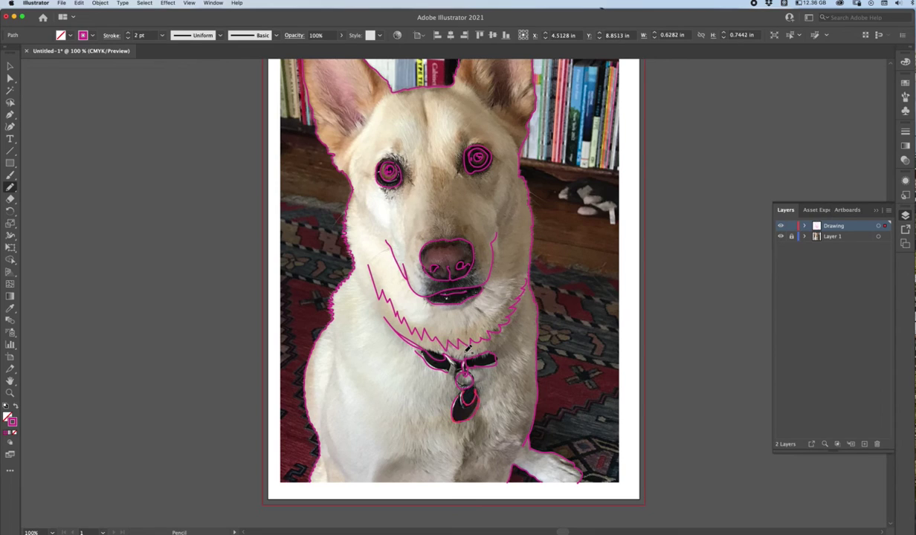
# Toggle the photo's visibility off and on to check the collar and fur lines, and deselect everything.
pyautogui.click(780, 236)
pyautogui.click(780, 236)
pyautogui.press('v')
pyautogui.click(571, 333)
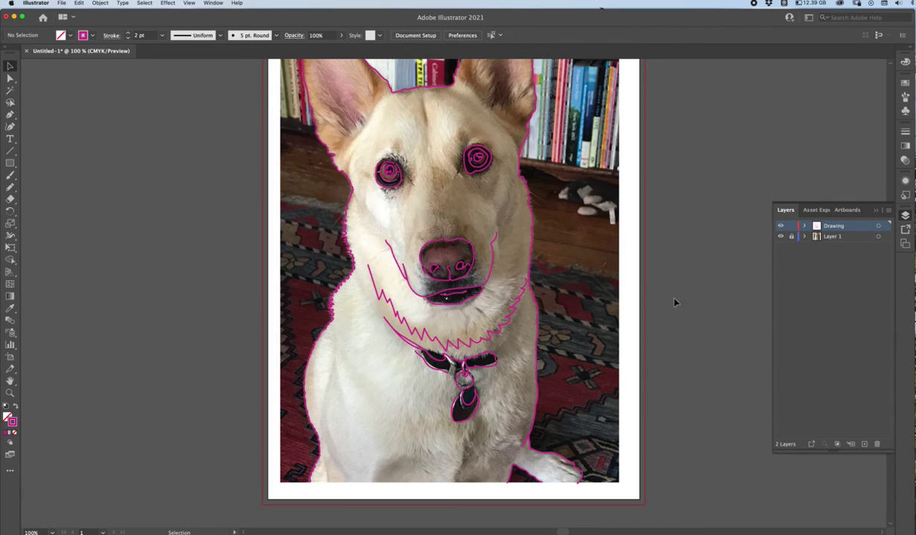
# Add a layer named Color between Drawing and Layer 1, and lock the Drawing layer.
pyautogui.click(889, 215)
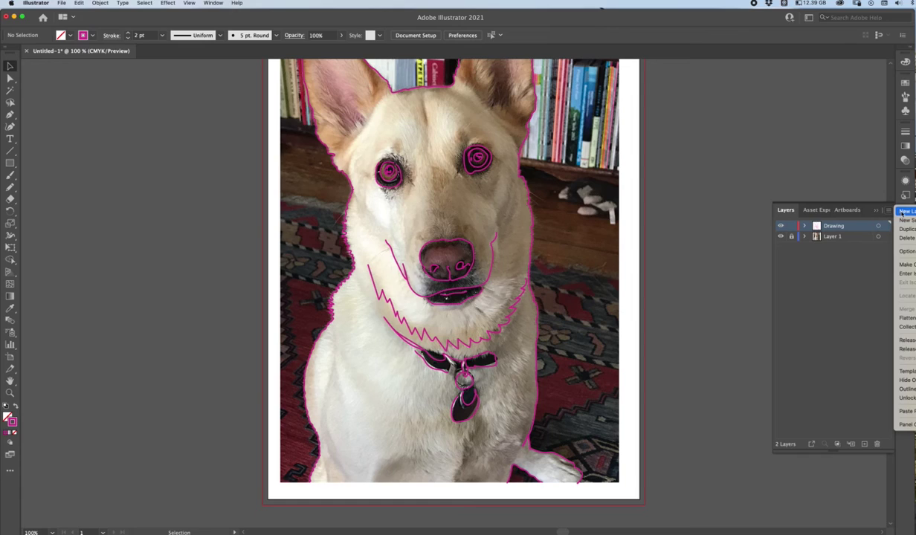
pyautogui.click(862, 228)
pyautogui.write('Color')
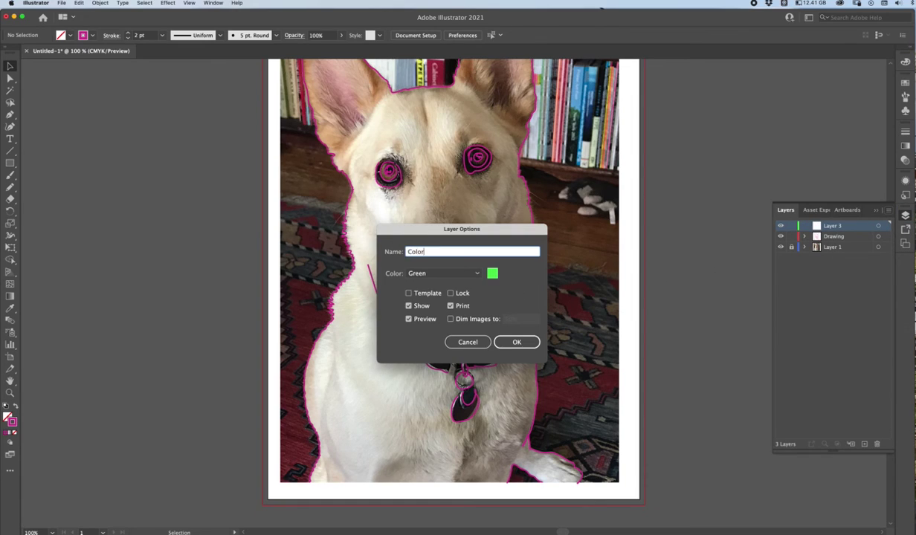
pyautogui.press('Return')
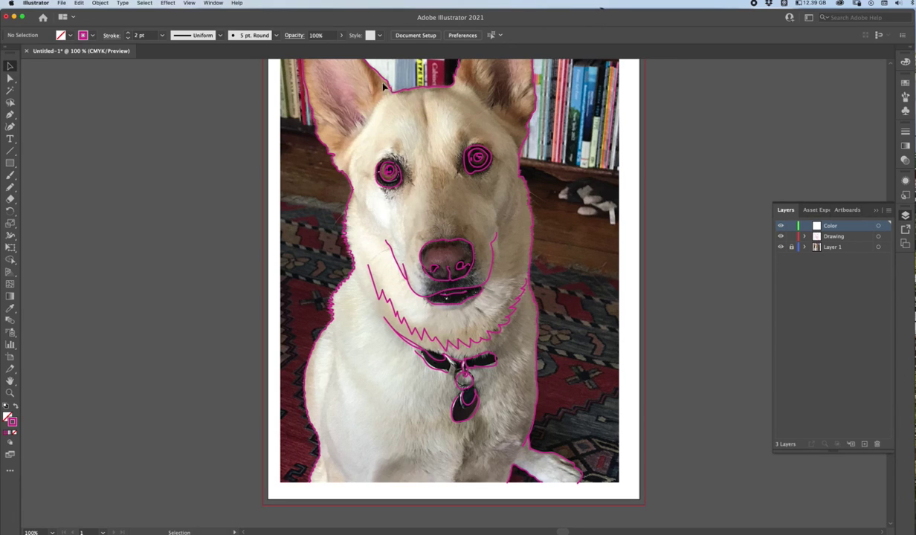
pyautogui.doubleClick(830, 226)
pyautogui.moveTo(851, 227); pyautogui.dragTo(833, 247)
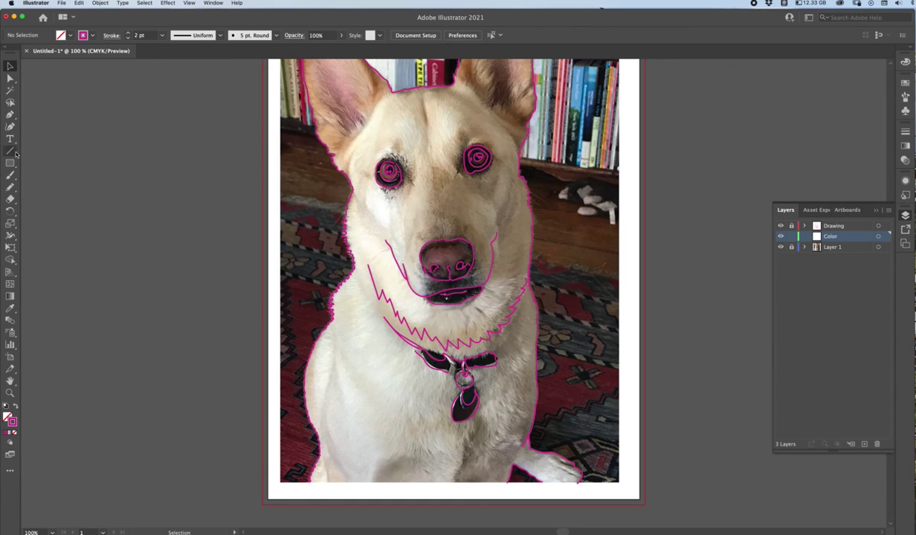
# Activate the Pen tool and set the stroke color to teal for the Color layer.
pyautogui.click(11, 114)
pyautogui.scroll(3, 123, 164)
pyautogui.hscroll(-3, 123, 164)
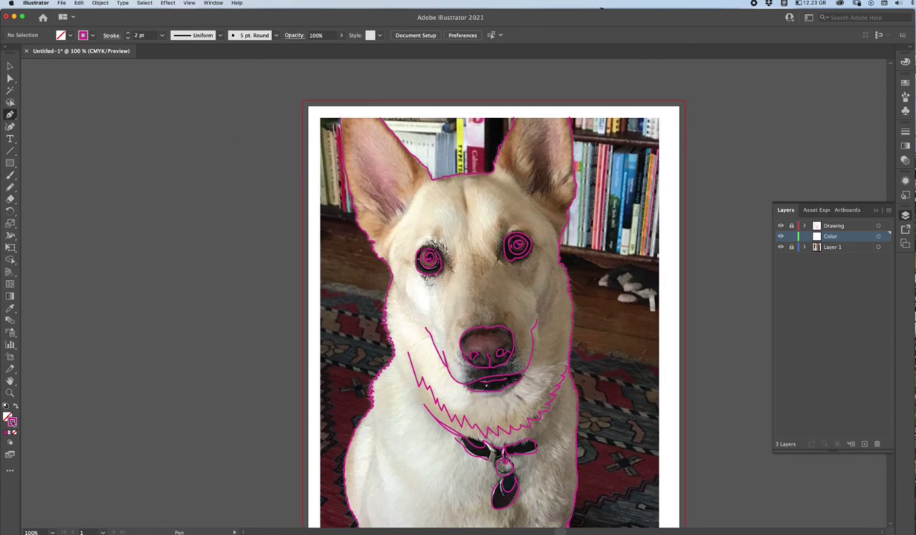
pyautogui.click(904, 131)
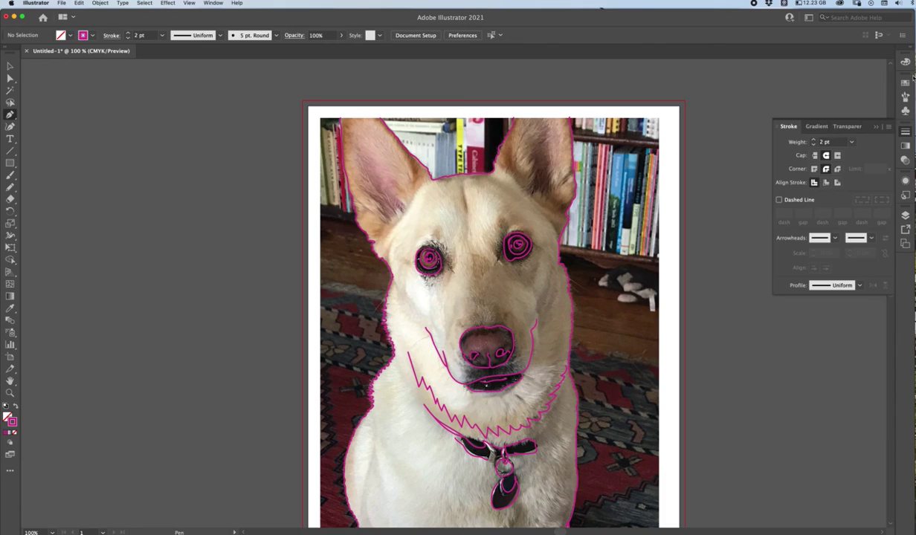
pyautogui.click(905, 62)
pyautogui.click(811, 87)
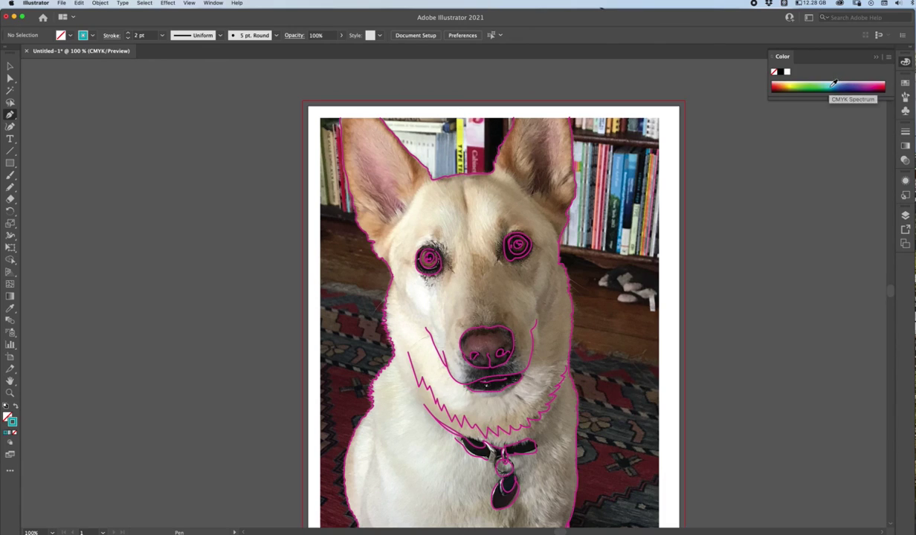